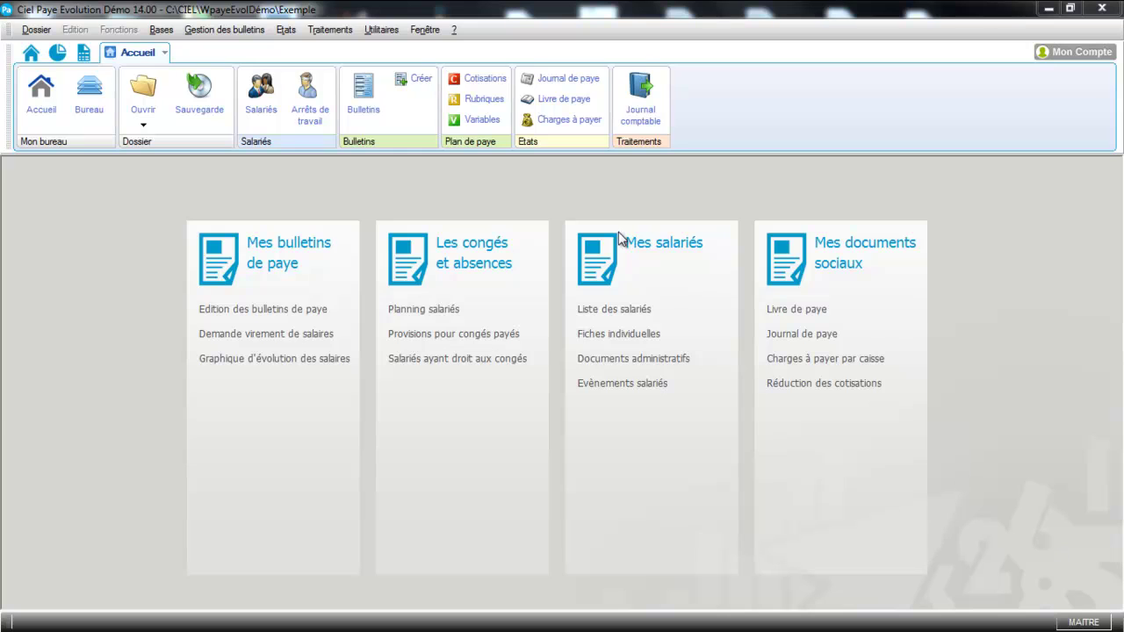
# Open collective agreement 3018 from the collective agreements list and review its table of coefficients and minimum salaries.
pyautogui.click(161, 32)
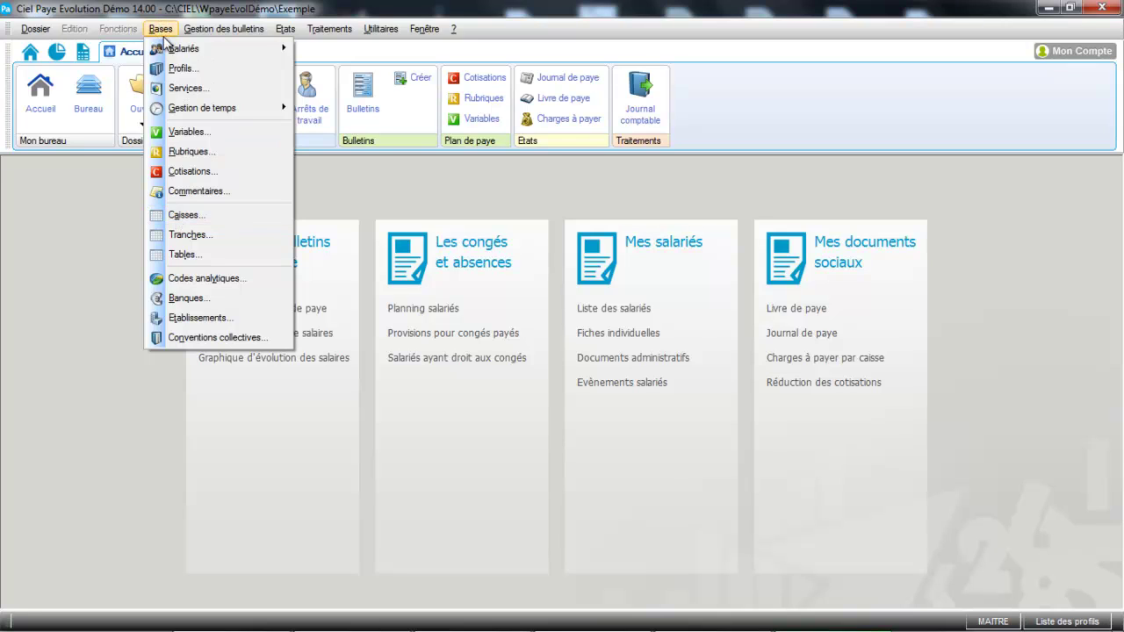
pyautogui.moveTo(166, 50)
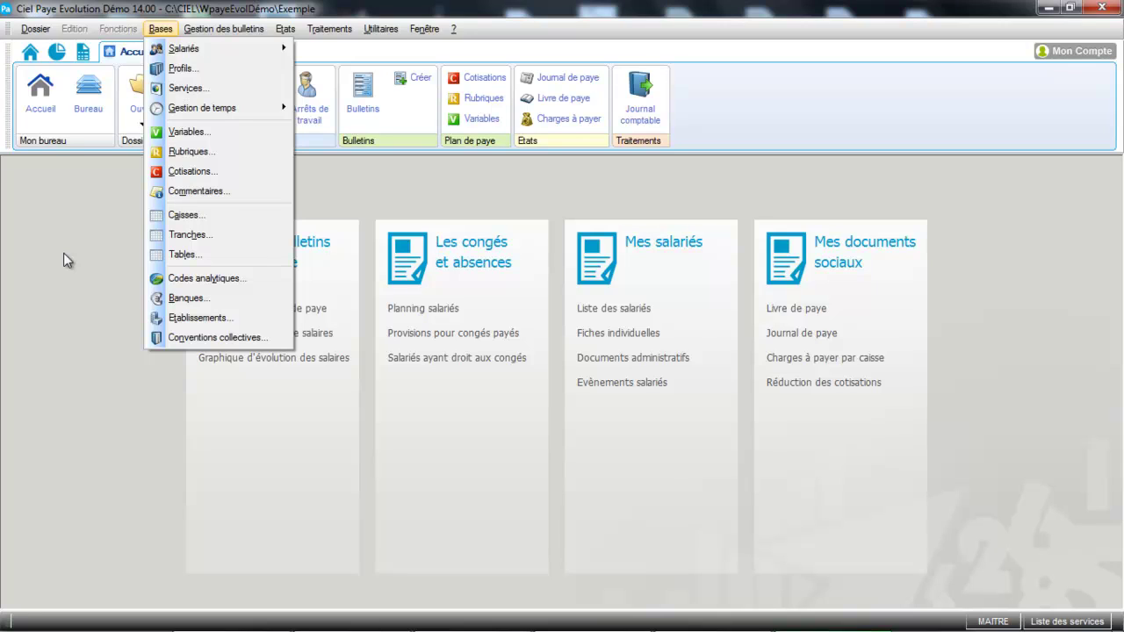
pyautogui.click(185, 339)
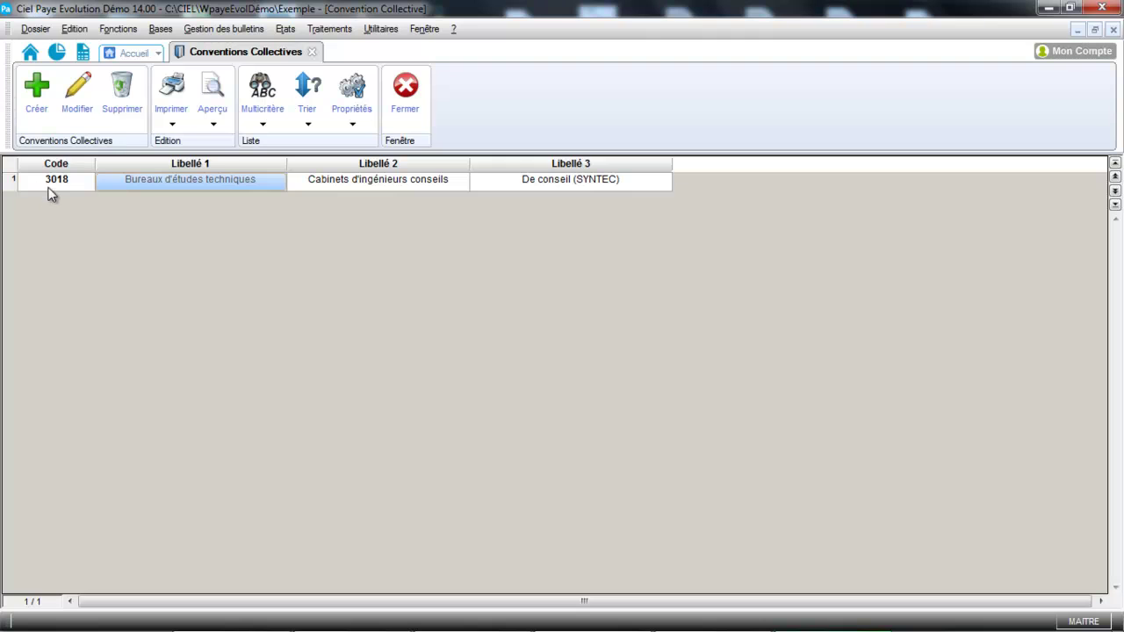
pyautogui.click(61, 102)
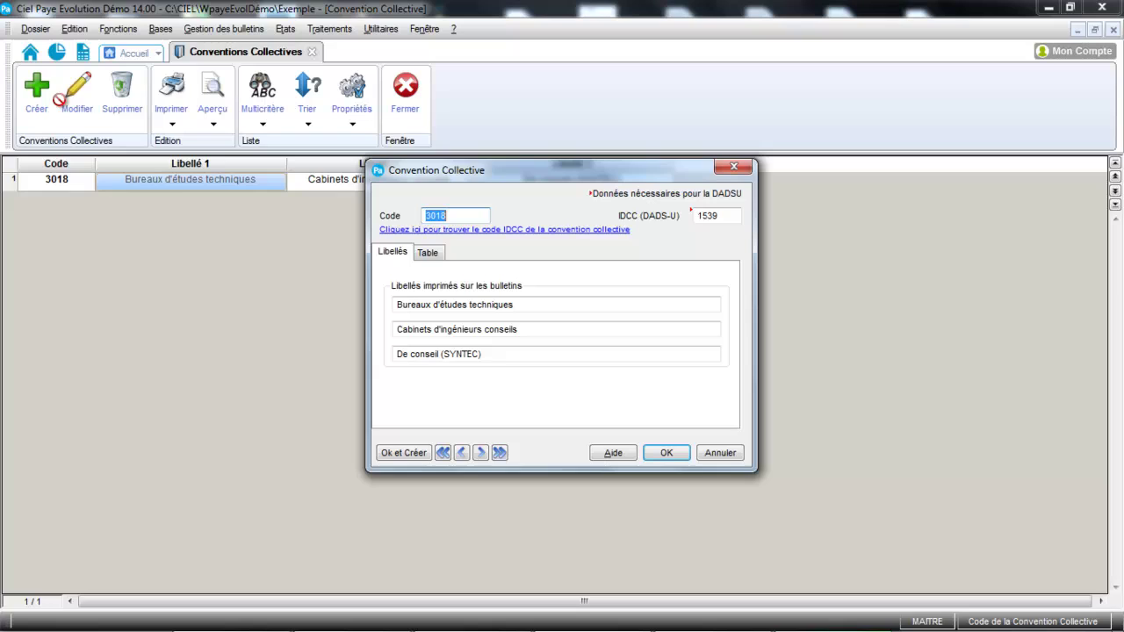
pyautogui.click(432, 259)
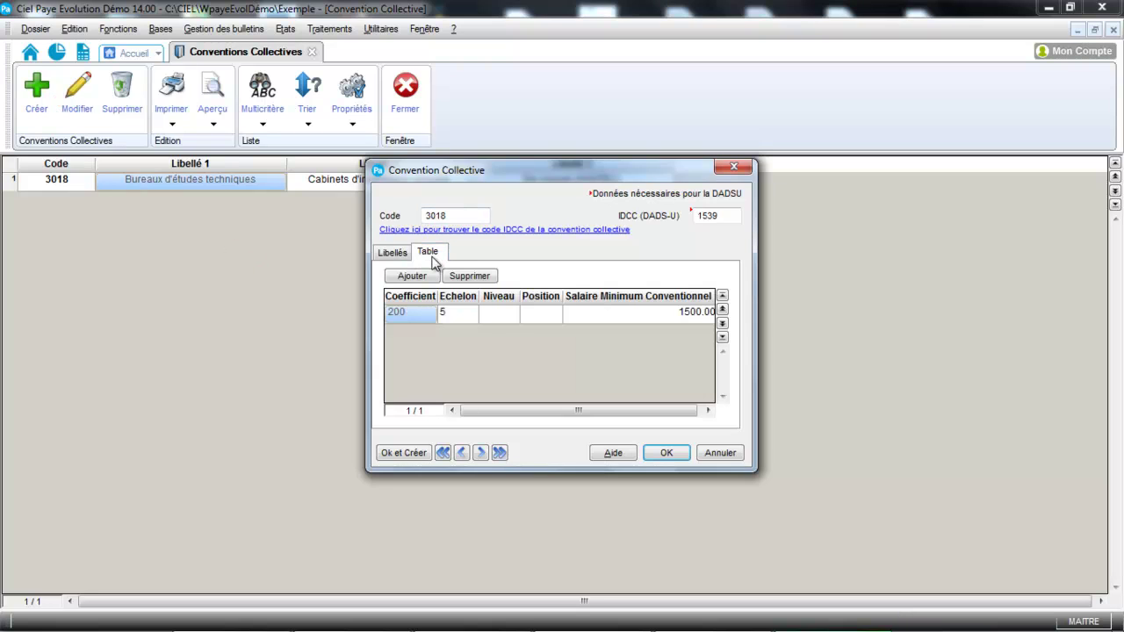
# Return to the agreement's printed labels, consult the linked web page for finding IDCC codes, and close the browser.
pyautogui.click(395, 255)
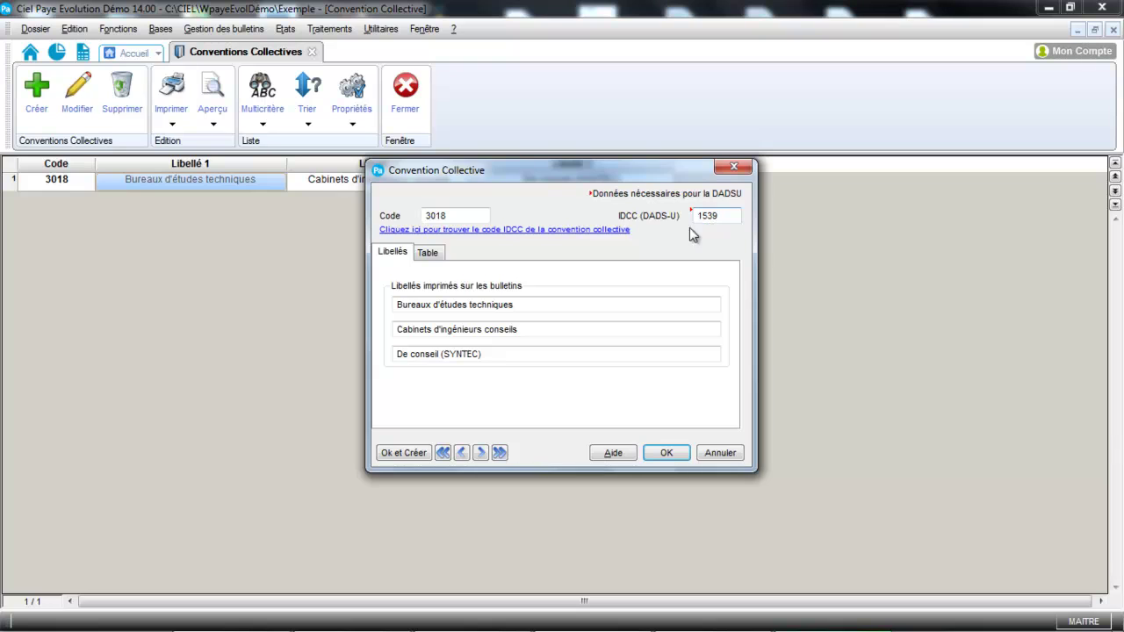
pyautogui.click(580, 231)
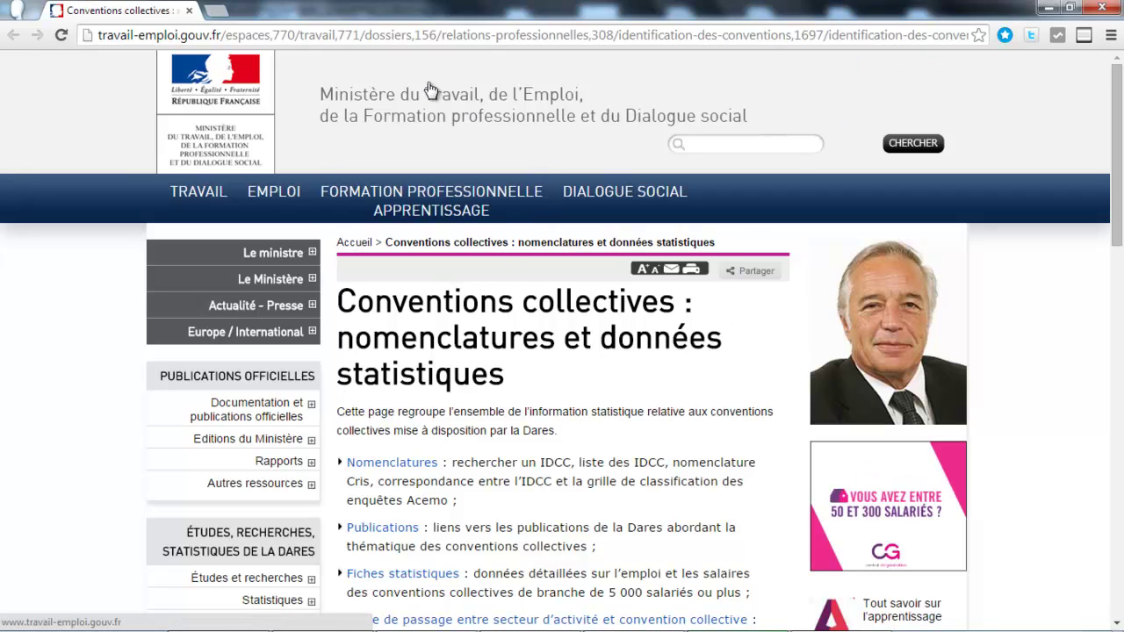
pyautogui.click(1102, 7)
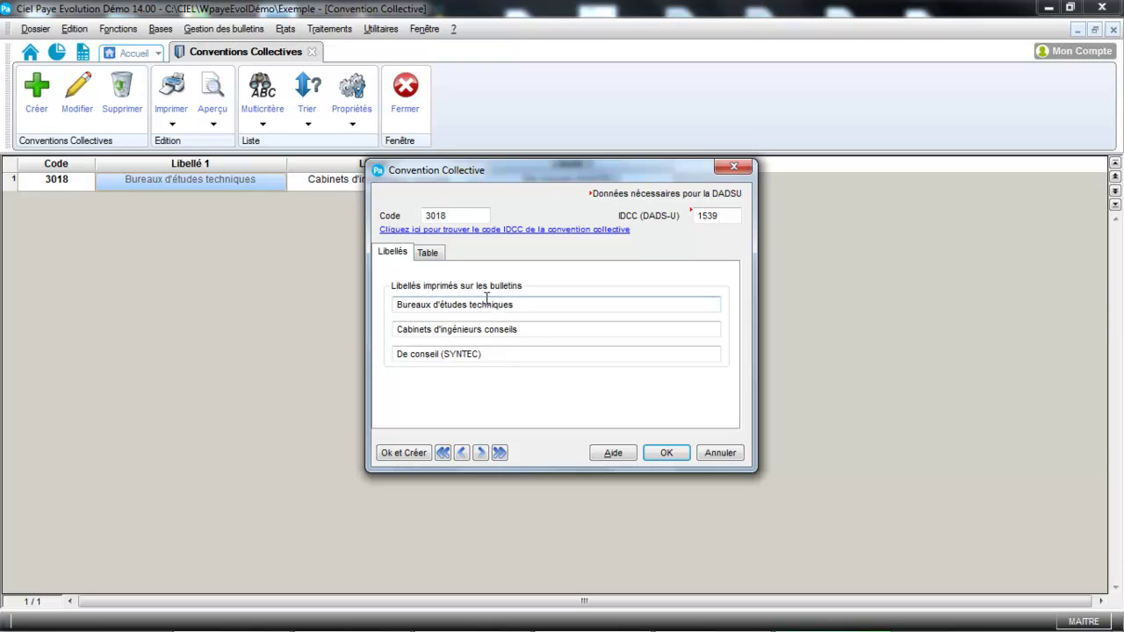
# Add an empty row to agreement 3018's coefficient and minimum salary table and save the agreement.
pyautogui.click(438, 254)
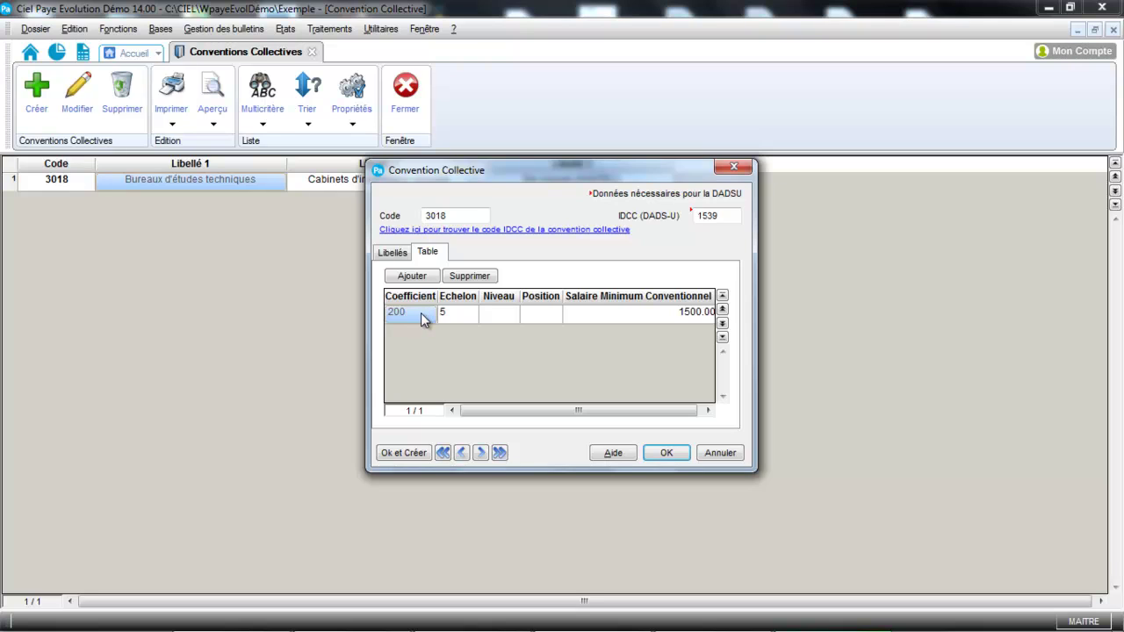
pyautogui.click(639, 322)
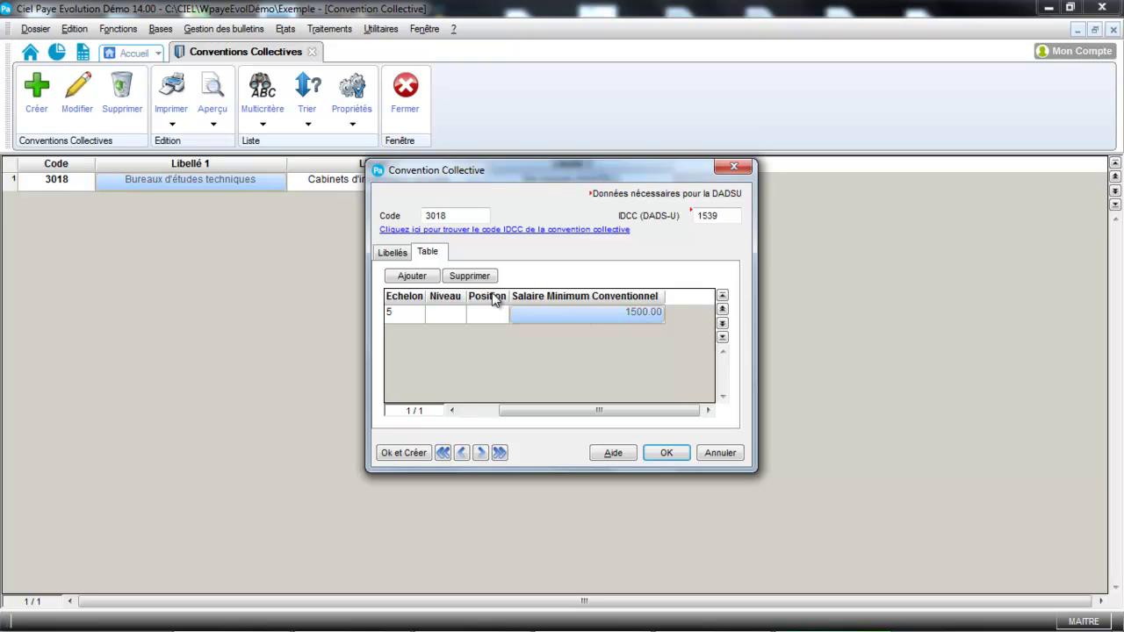
pyautogui.click(412, 276)
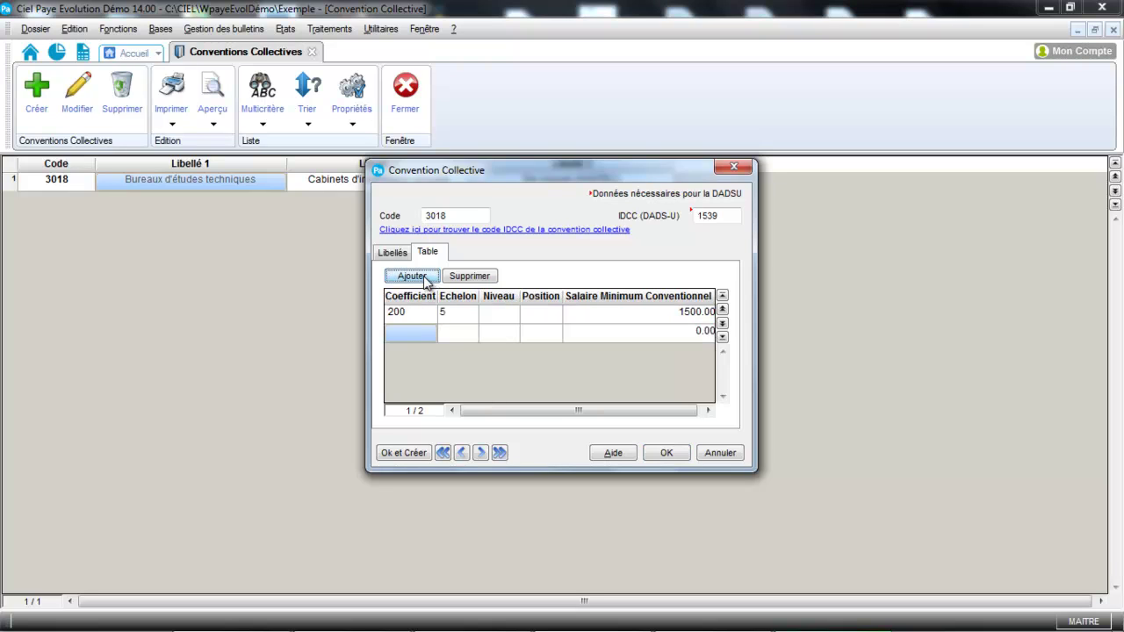
pyautogui.click(391, 332)
pyautogui.click(431, 316)
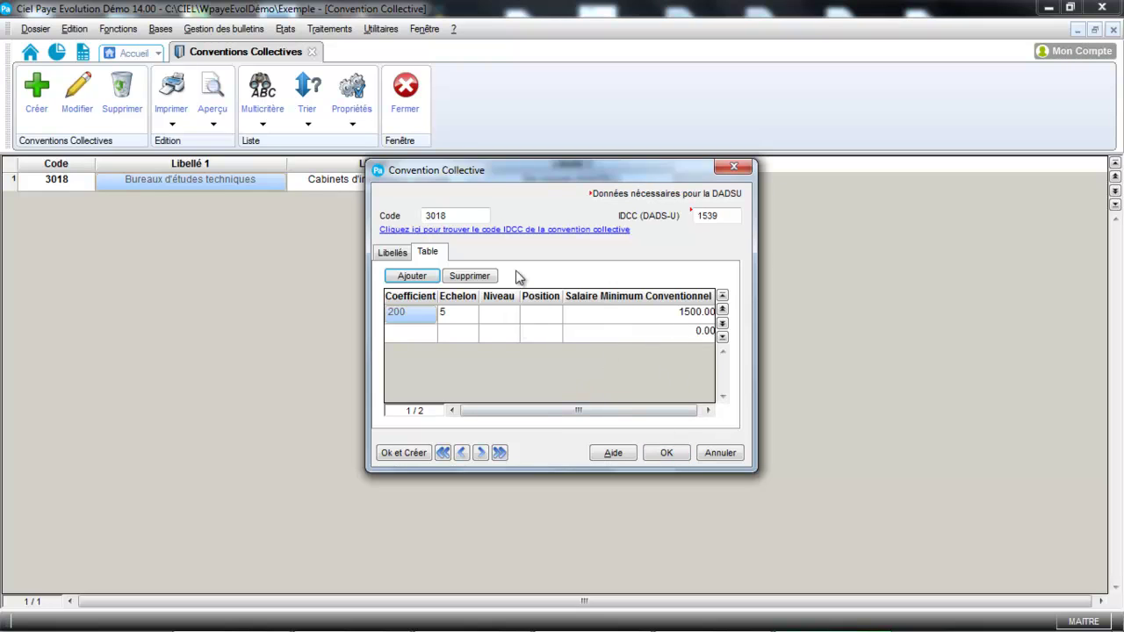
pyautogui.click(676, 455)
# Open the "Etablissement principal" record from the establishments list and review its declaration settings.
pyautogui.click(162, 29)
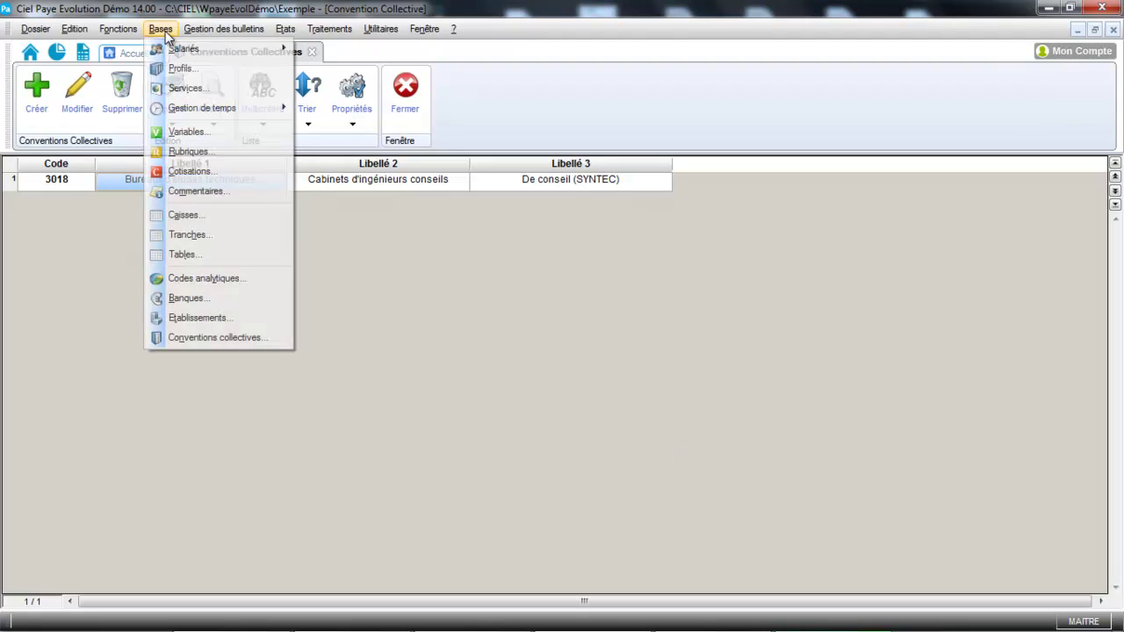
pyautogui.click(189, 323)
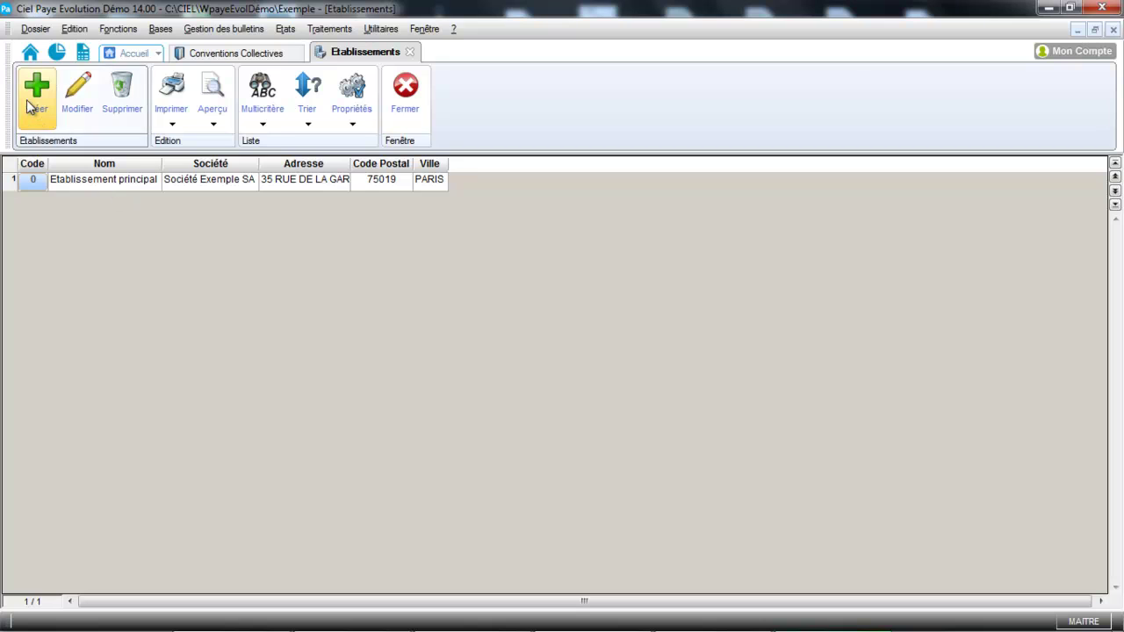
pyautogui.moveTo(92, 181); pyautogui.dragTo(75, 121)
pyautogui.click(77, 105)
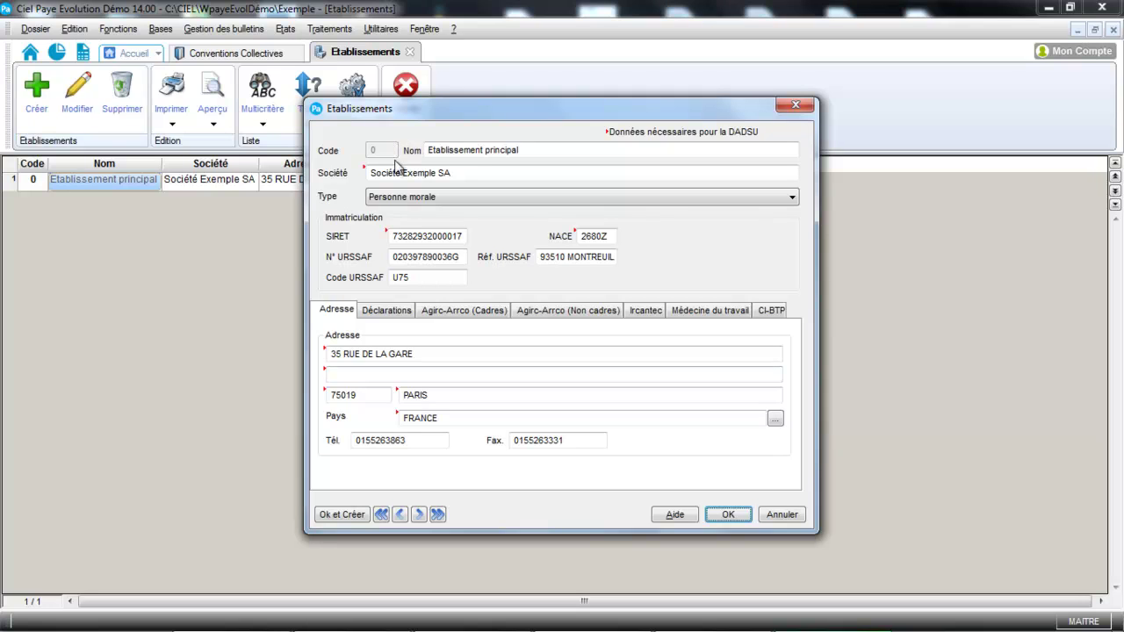
pyautogui.click(395, 312)
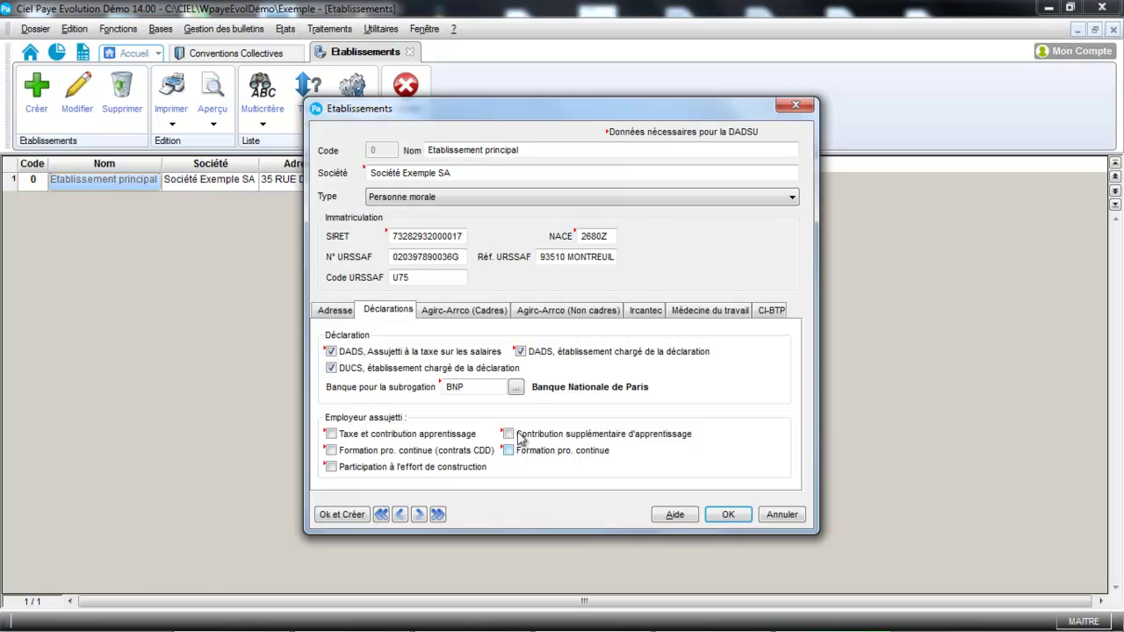
# Open the executives' Agirc-Arrco affiliation A510, look through the available recipient organisations without choosing another, and validate the affiliation.
pyautogui.click(476, 313)
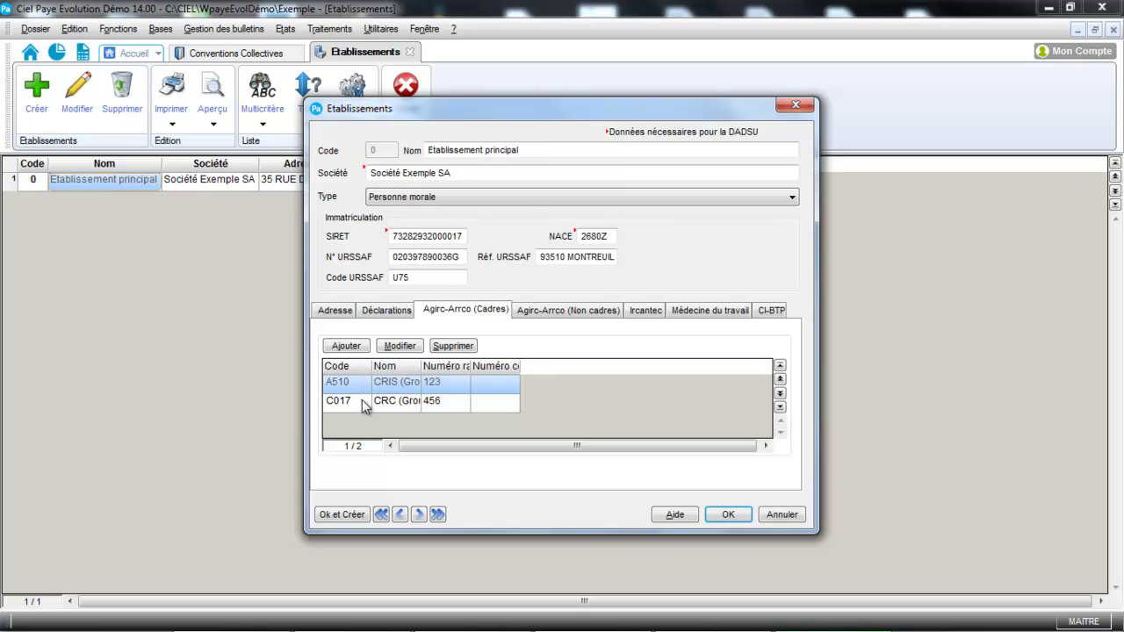
pyautogui.click(402, 346)
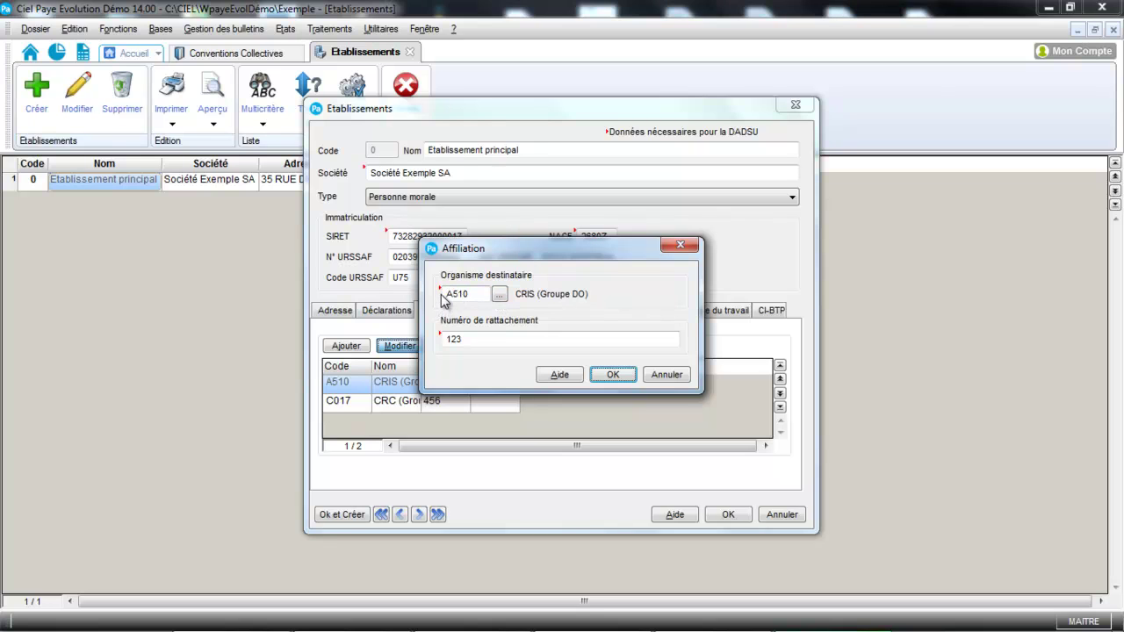
pyautogui.click(499, 295)
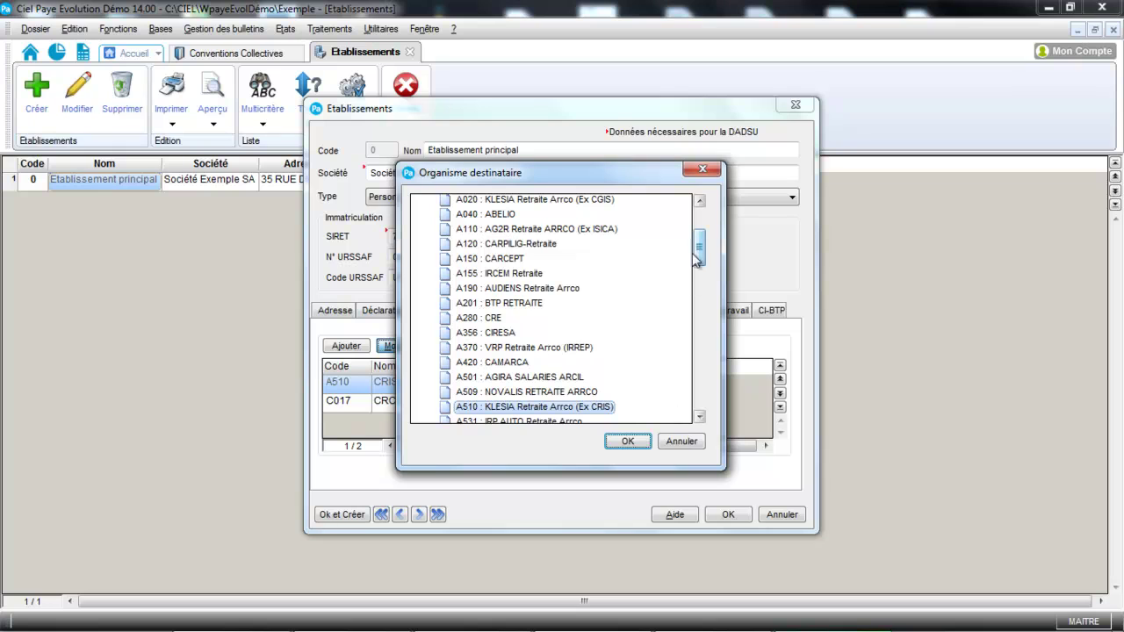
pyautogui.click(681, 441)
pyautogui.click(614, 375)
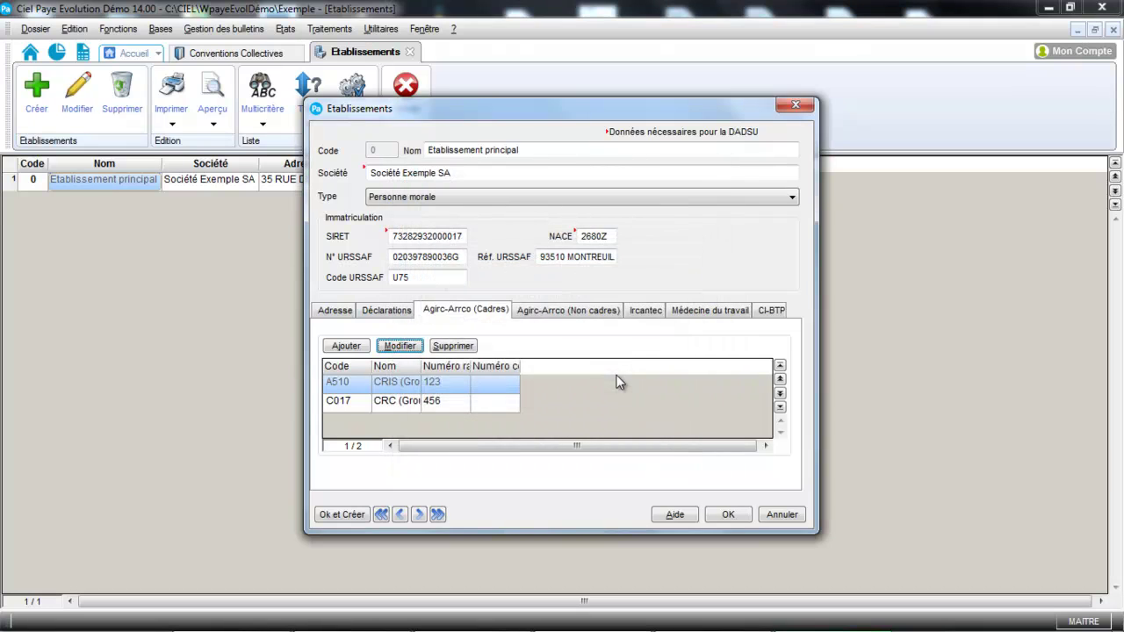
# Open the executives' affiliation C017, look through the recipient organisations, and validate it with KLESIA Retraite Agirc (Ex CRC) kept.
pyautogui.click(404, 404)
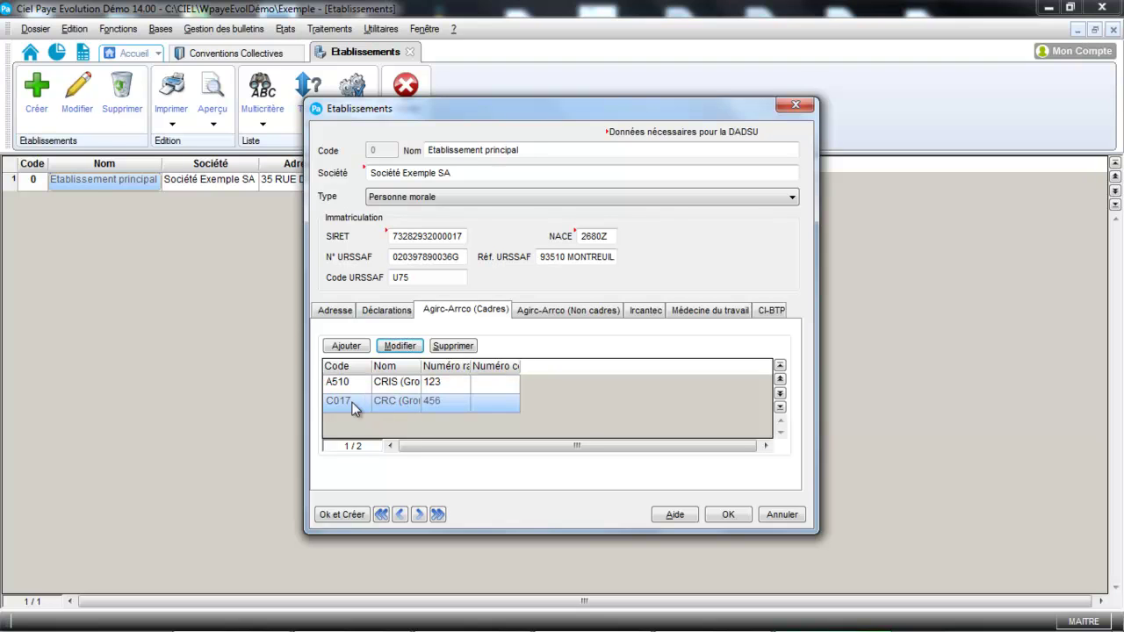
pyautogui.click(406, 347)
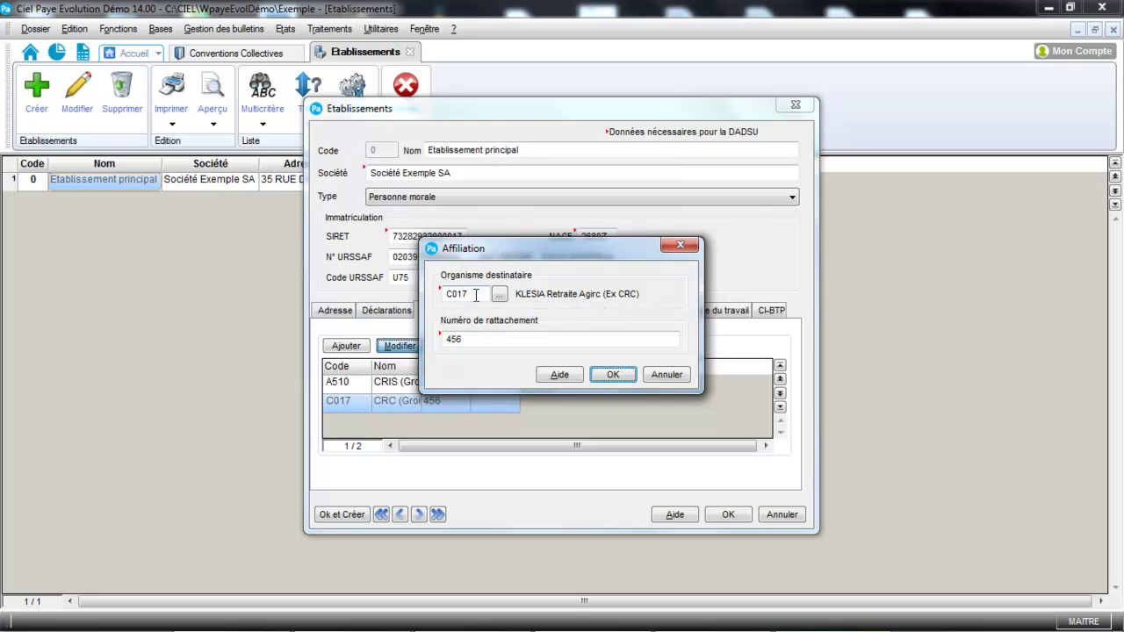
pyautogui.click(498, 294)
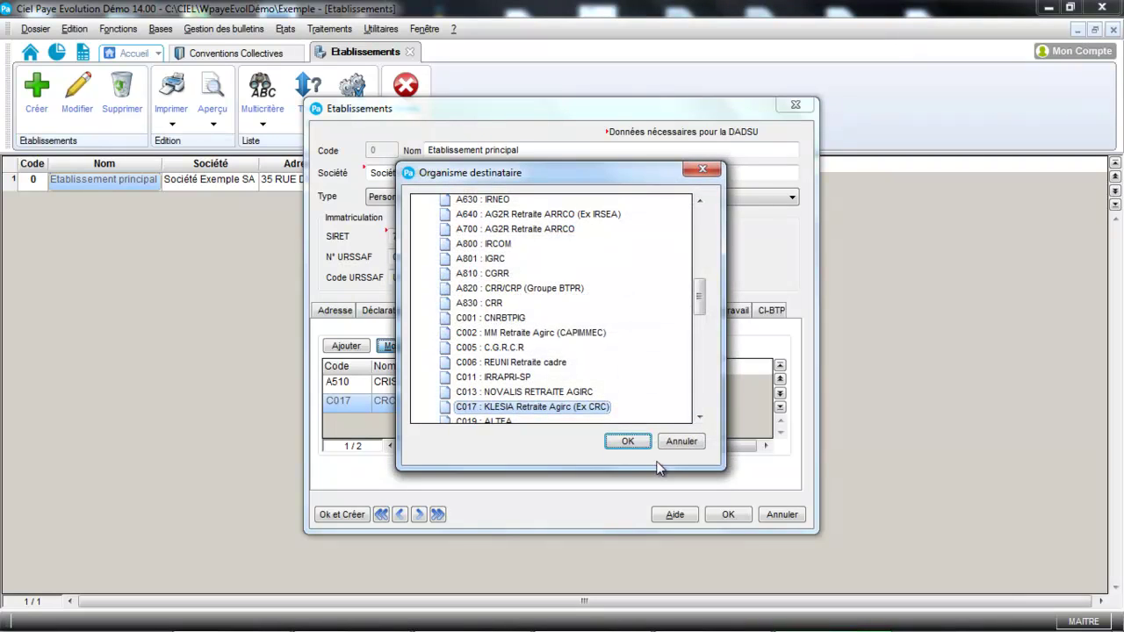
pyautogui.click(700, 417)
pyautogui.click(700, 417)
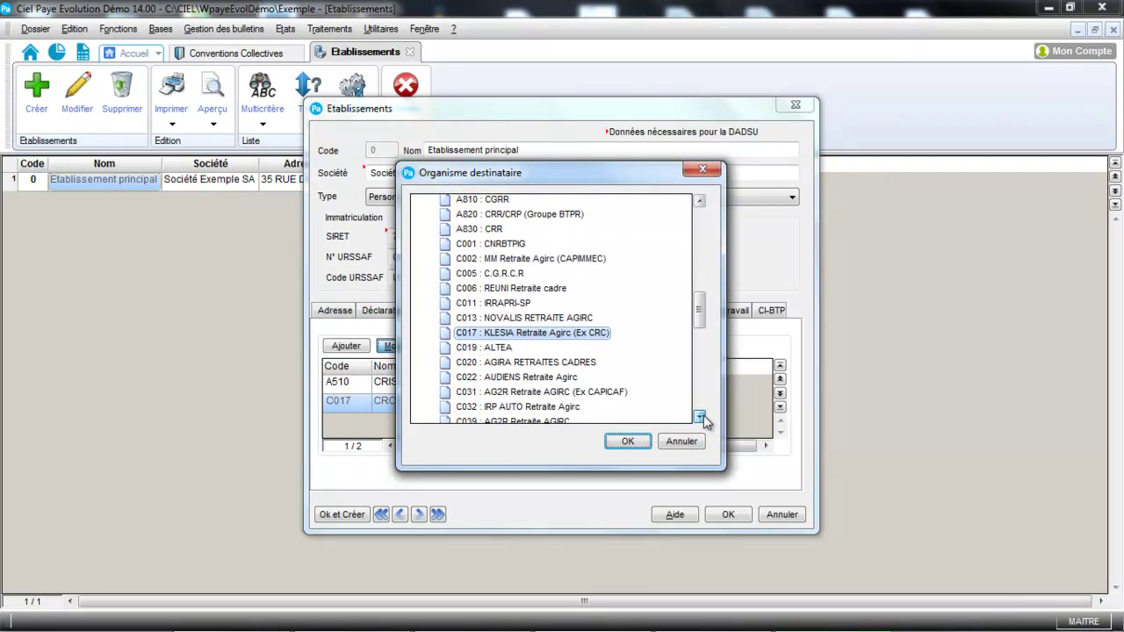
pyautogui.click(700, 417)
pyautogui.click(700, 418)
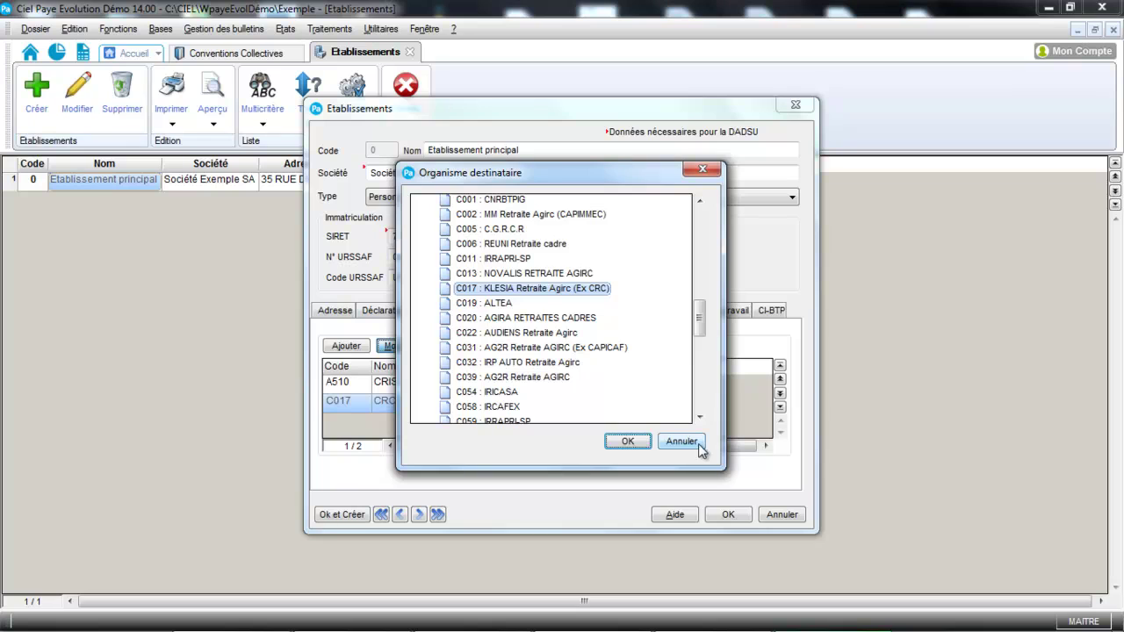
pyautogui.click(700, 448)
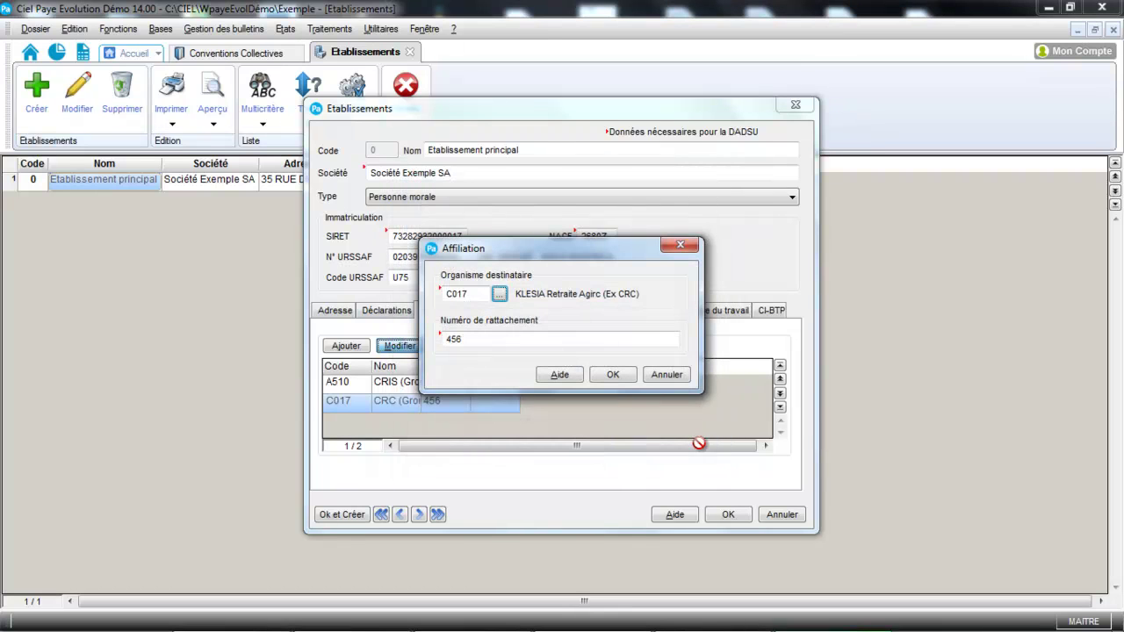
pyautogui.click(623, 377)
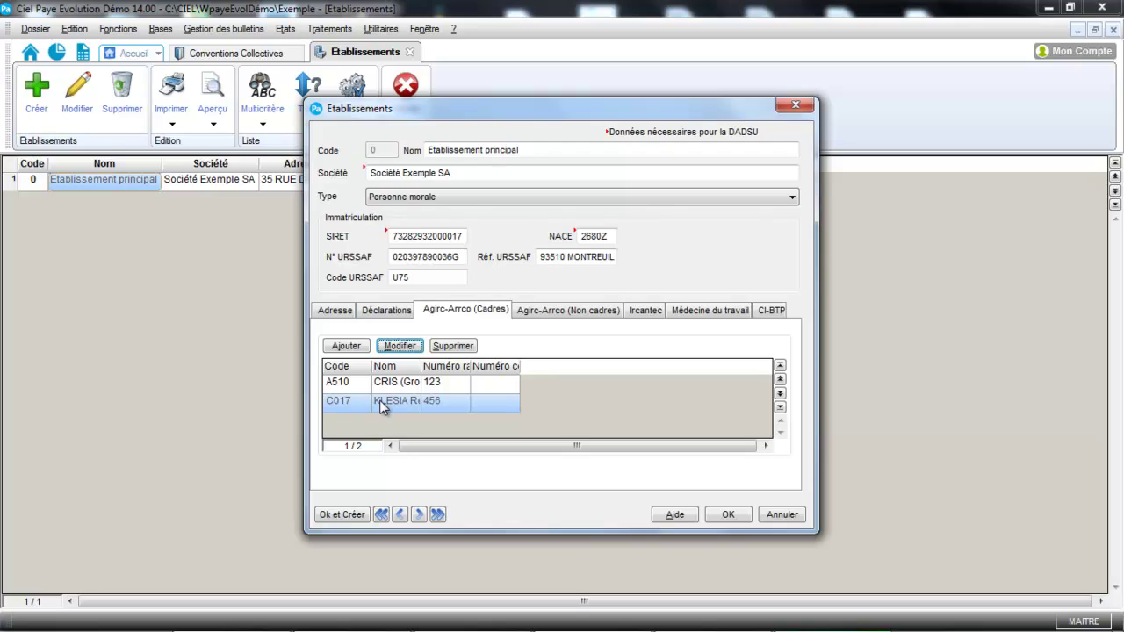
# Examine the AGIRC ARRCO organisations offered for a new executives' affiliation and discard the new entry.
pyautogui.click(354, 347)
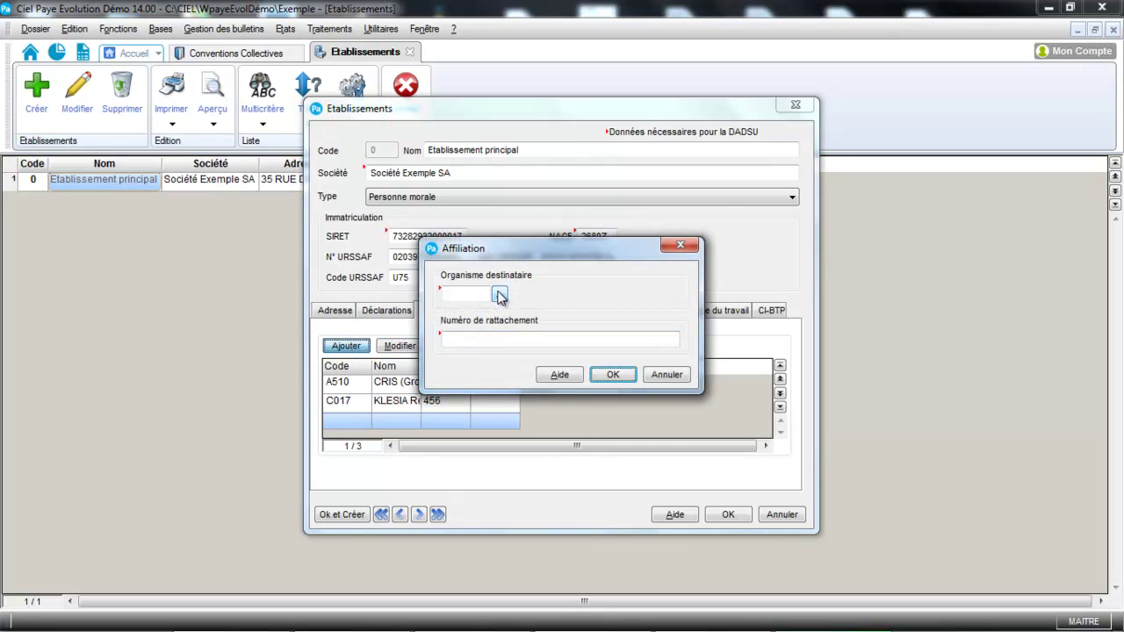
pyautogui.click(500, 295)
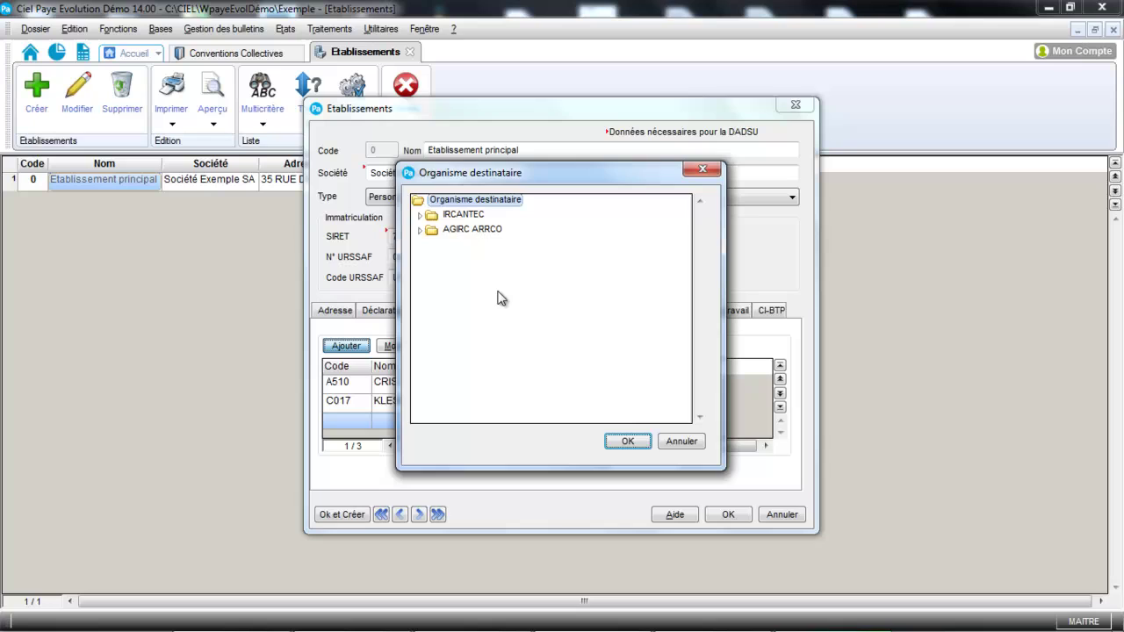
pyautogui.click(419, 230)
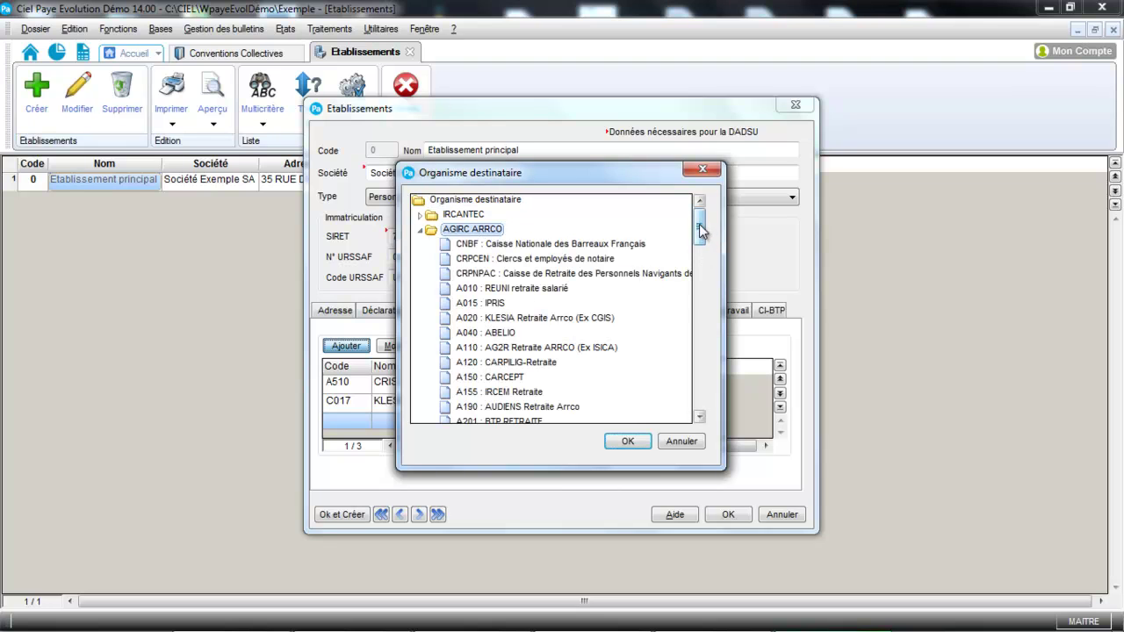
pyautogui.moveTo(700, 225); pyautogui.dragTo(705, 309)
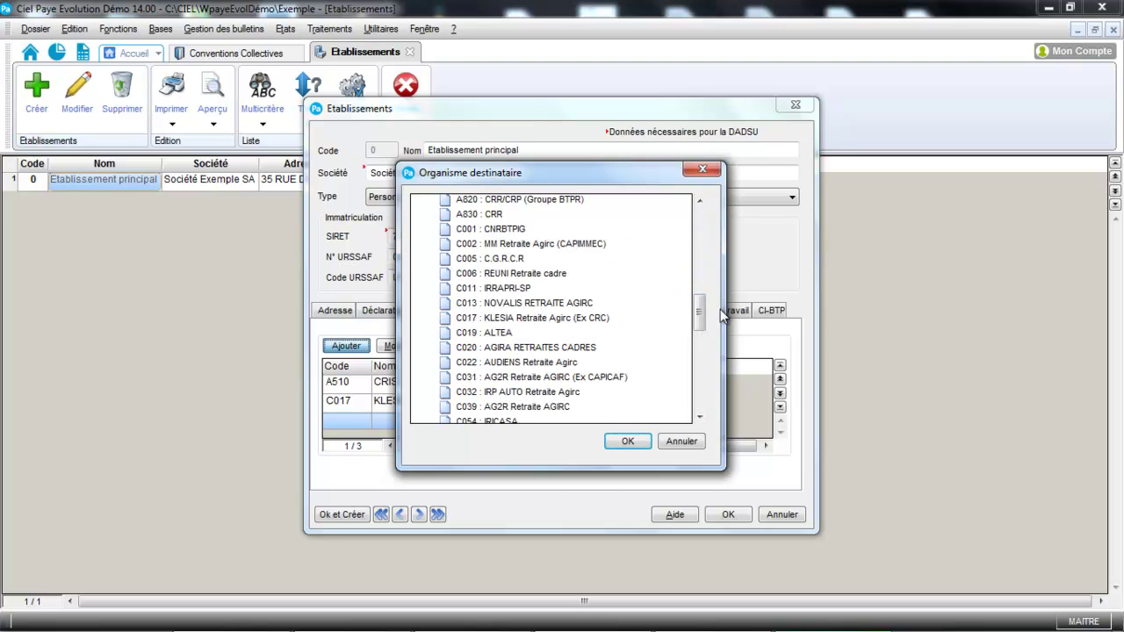
pyautogui.click(700, 417)
pyautogui.click(700, 417)
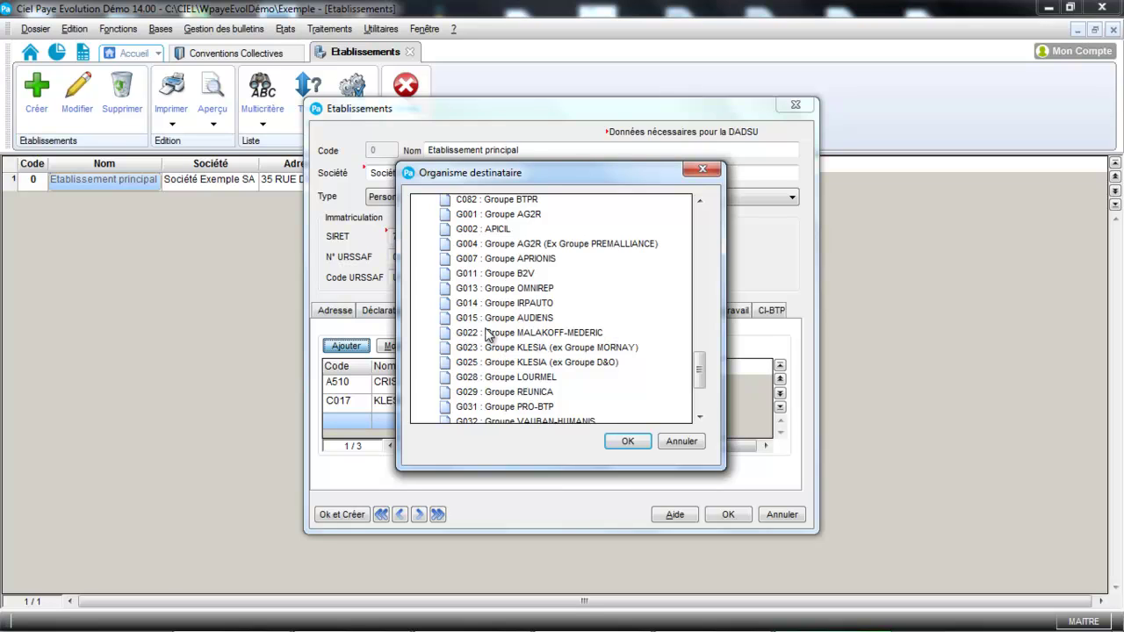
pyautogui.click(681, 441)
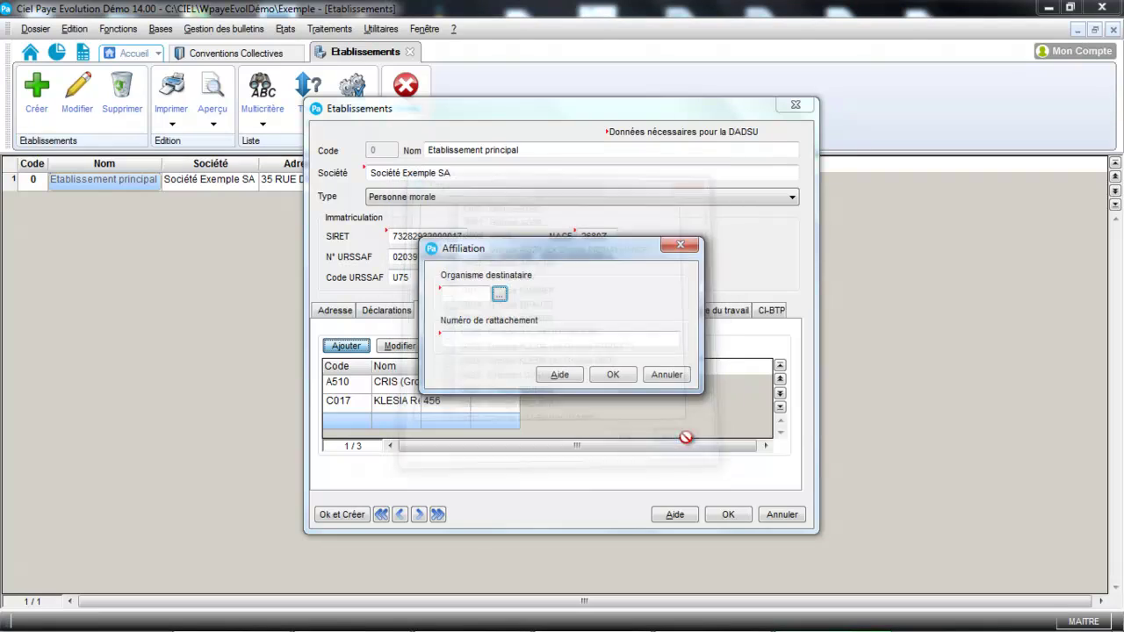
pyautogui.click(666, 375)
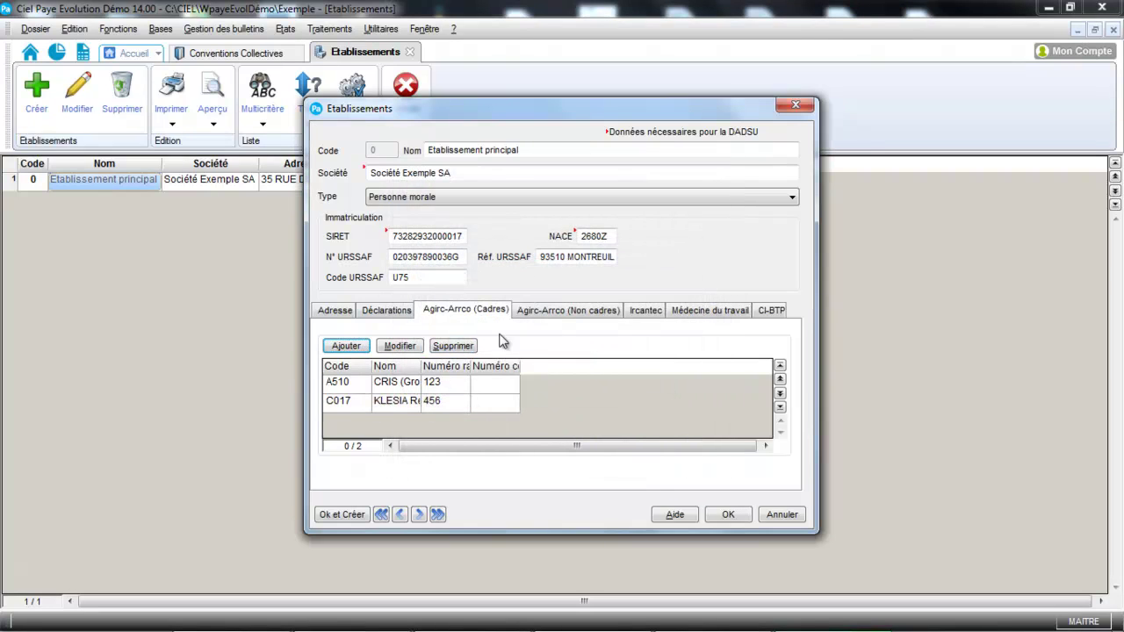
# Review the establishment's non-executive Agirc-Arrco affiliations, its Ircantec affiliations and its occupational health centre details.
pyautogui.click(571, 313)
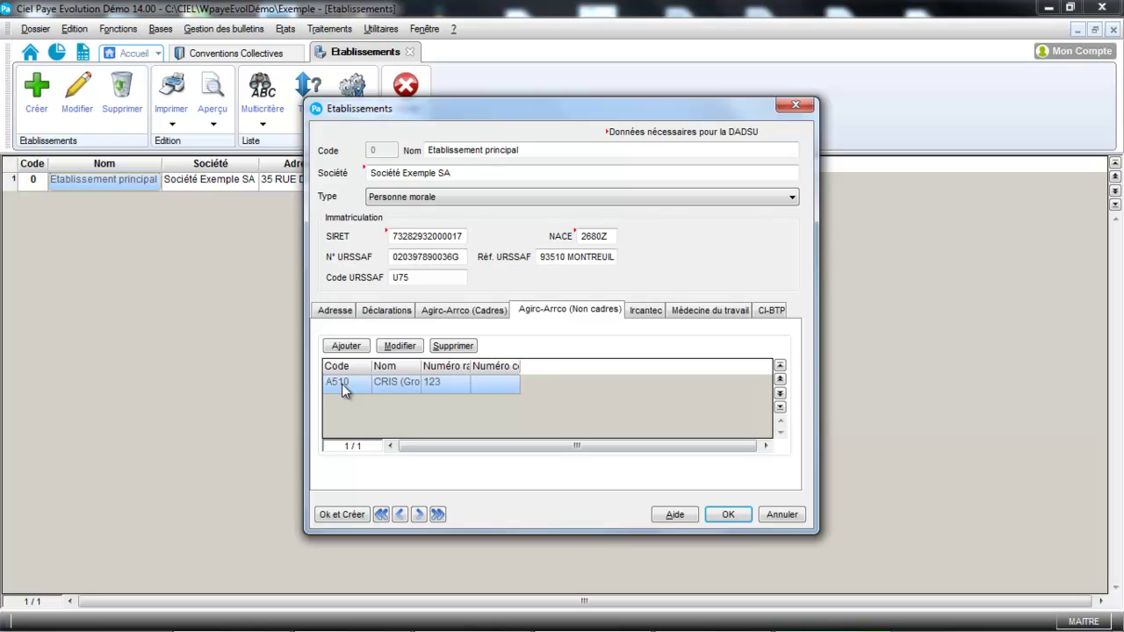
pyautogui.click(653, 312)
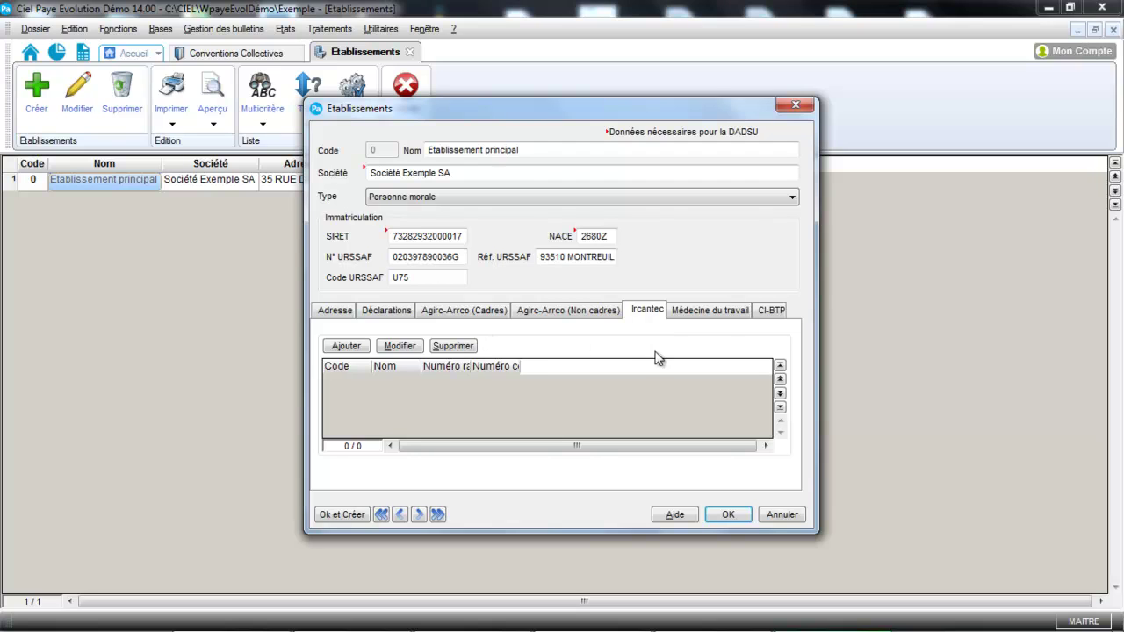
pyautogui.click(730, 313)
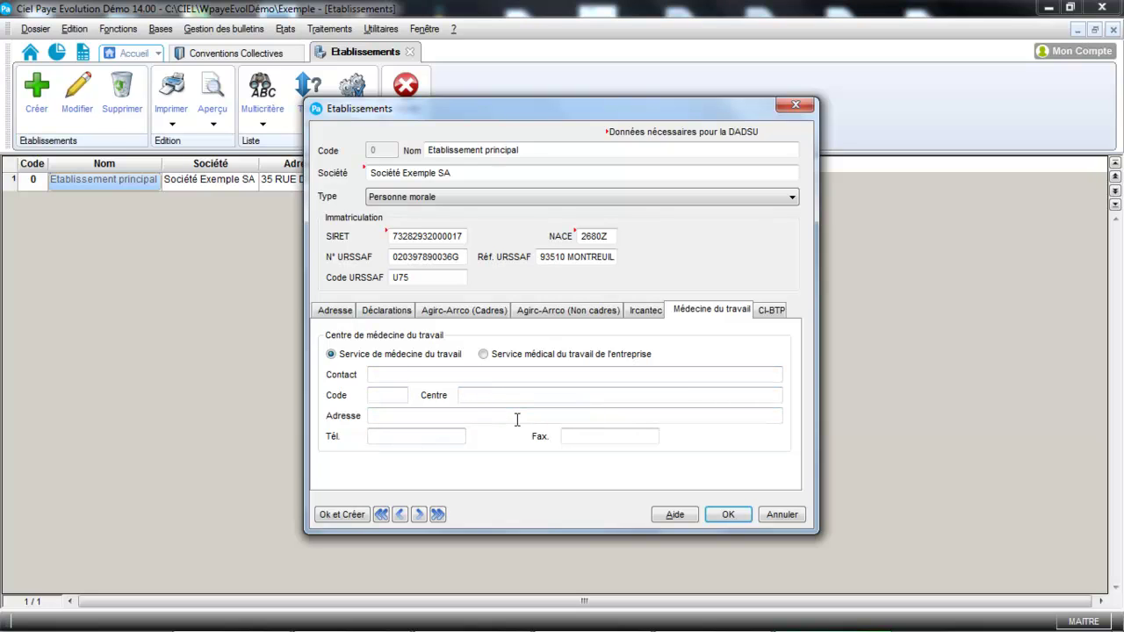
# Look through the CI-BTP paid-leave funds without choosing one, leave the membership number blank, and validate the establishment record.
pyautogui.click(773, 313)
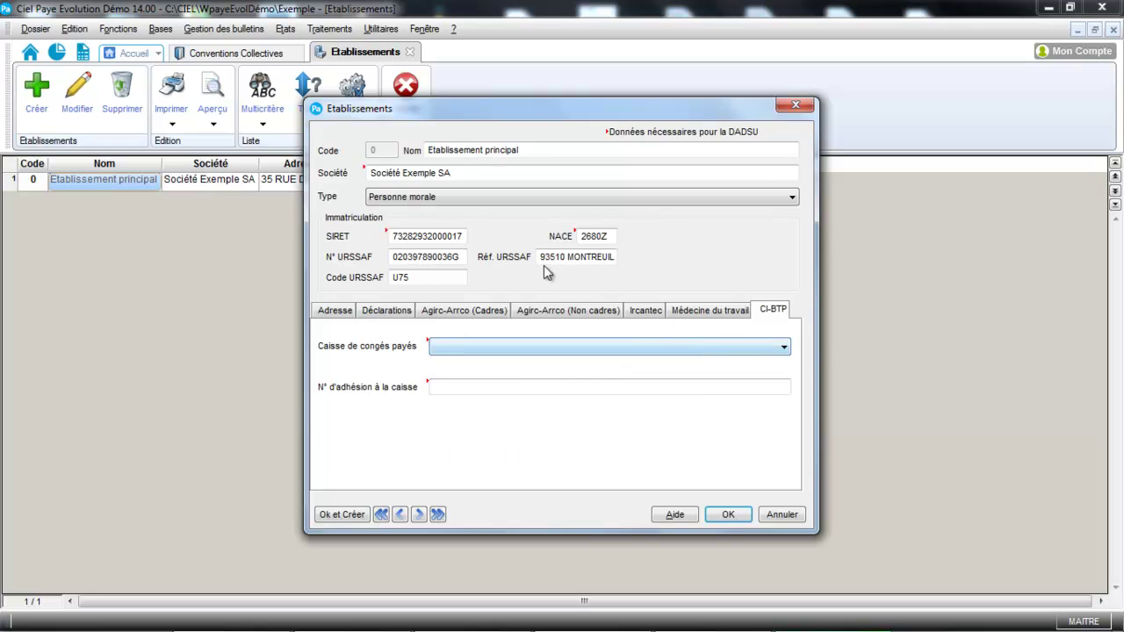
pyautogui.click(674, 344)
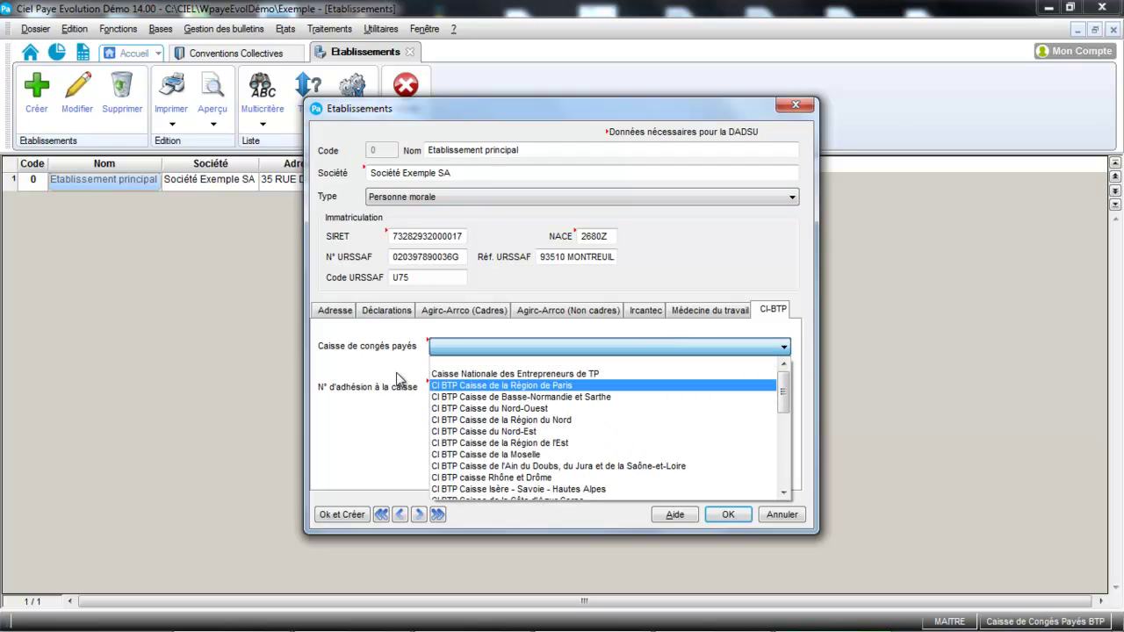
pyautogui.click(318, 436)
pyautogui.click(495, 387)
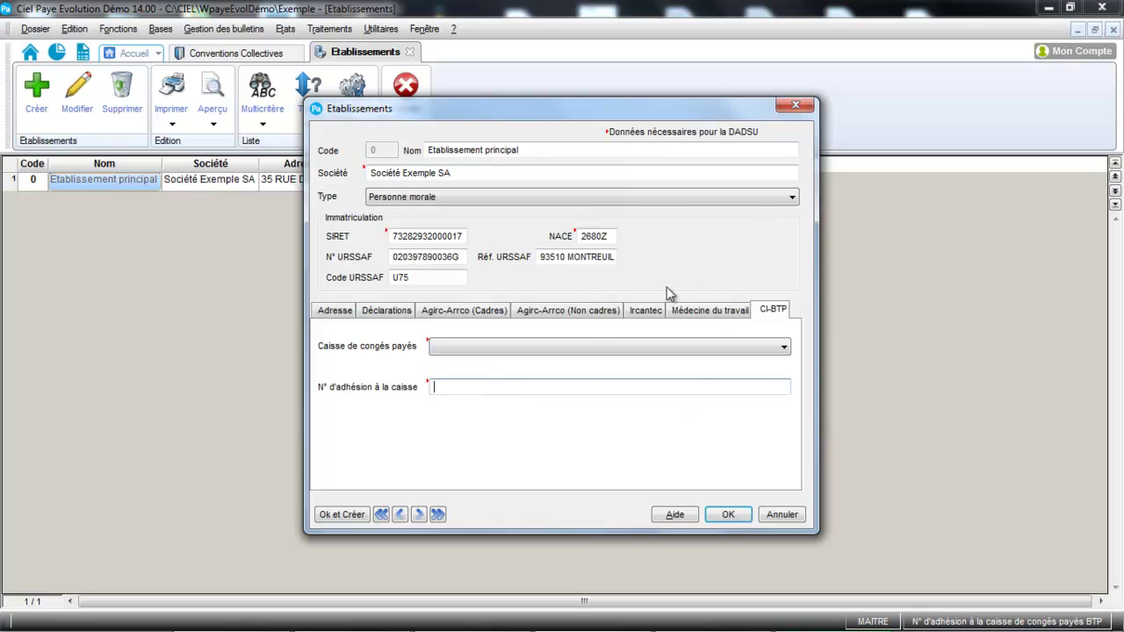
pyautogui.click(738, 516)
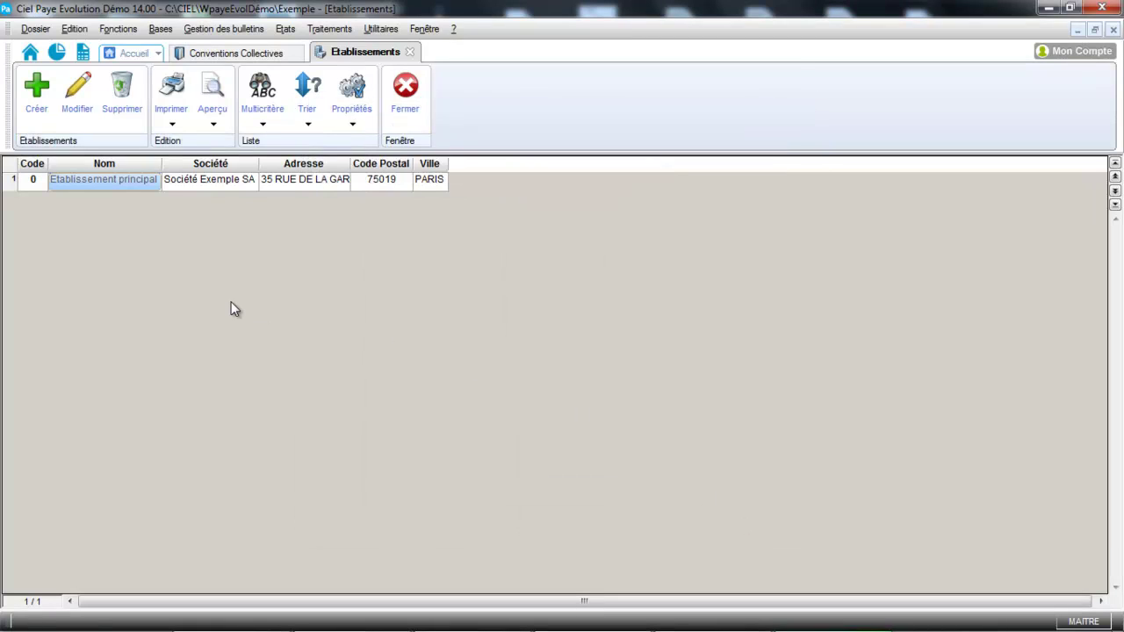
# Open the "Banque Nationale de Paris" record from the banks list, review its accounting and bank domiciliation details, and validate it.
pyautogui.click(161, 29)
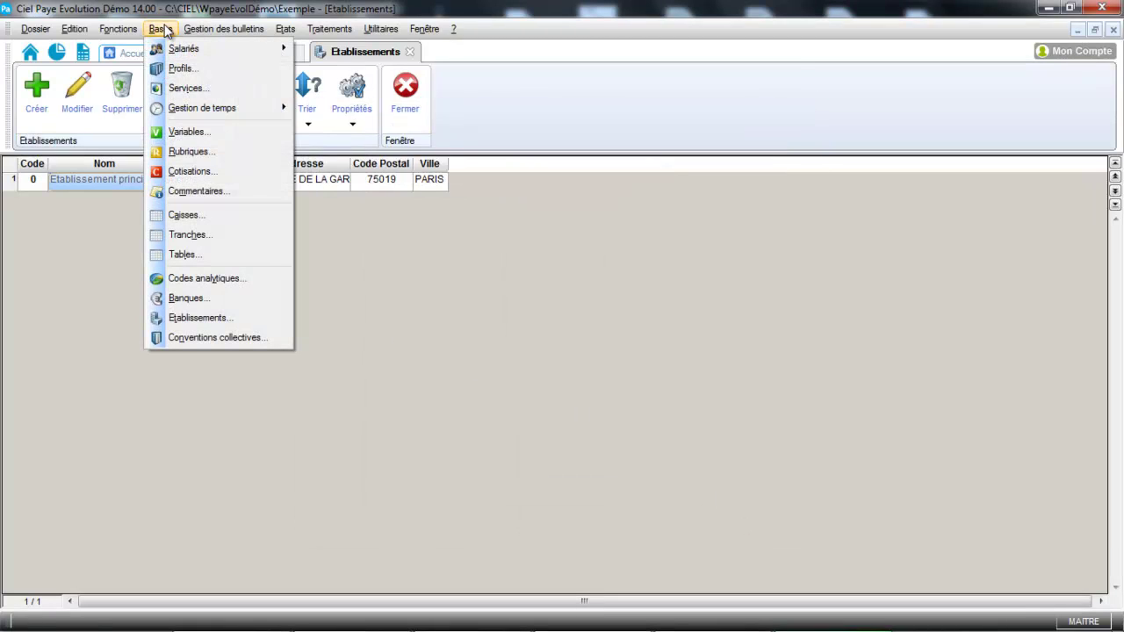
pyautogui.click(191, 300)
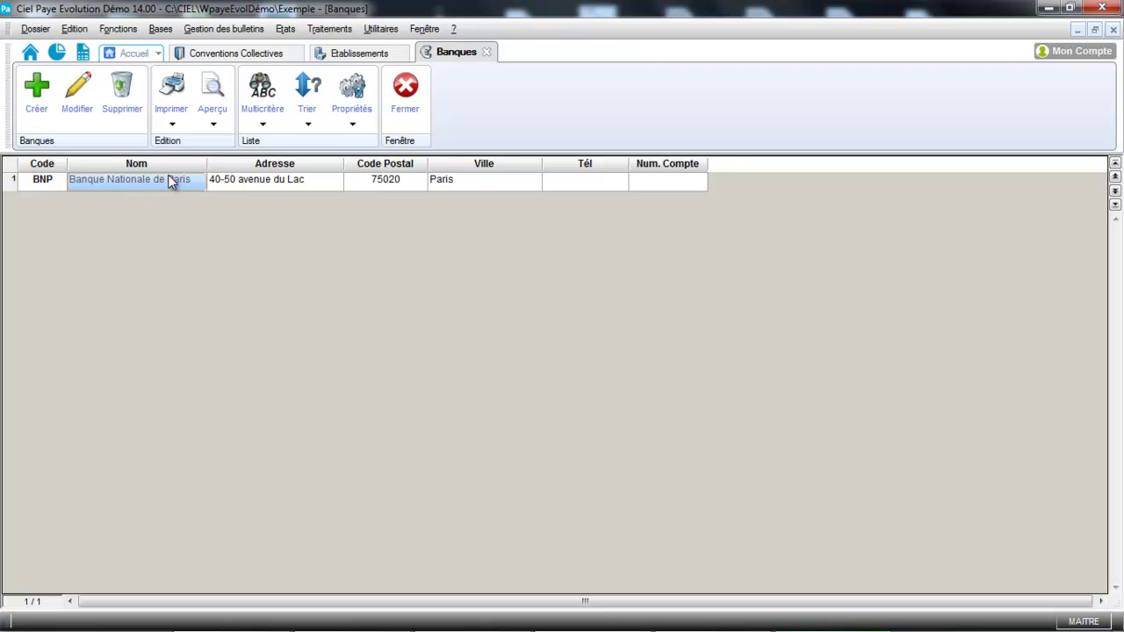
pyautogui.click(88, 100)
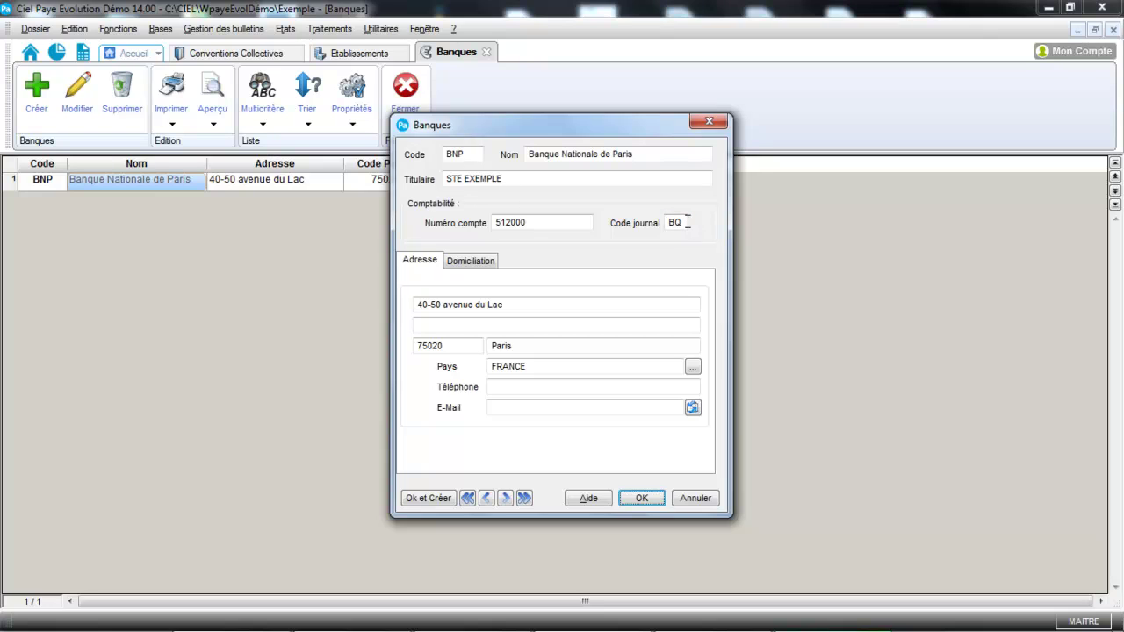
pyautogui.click(490, 265)
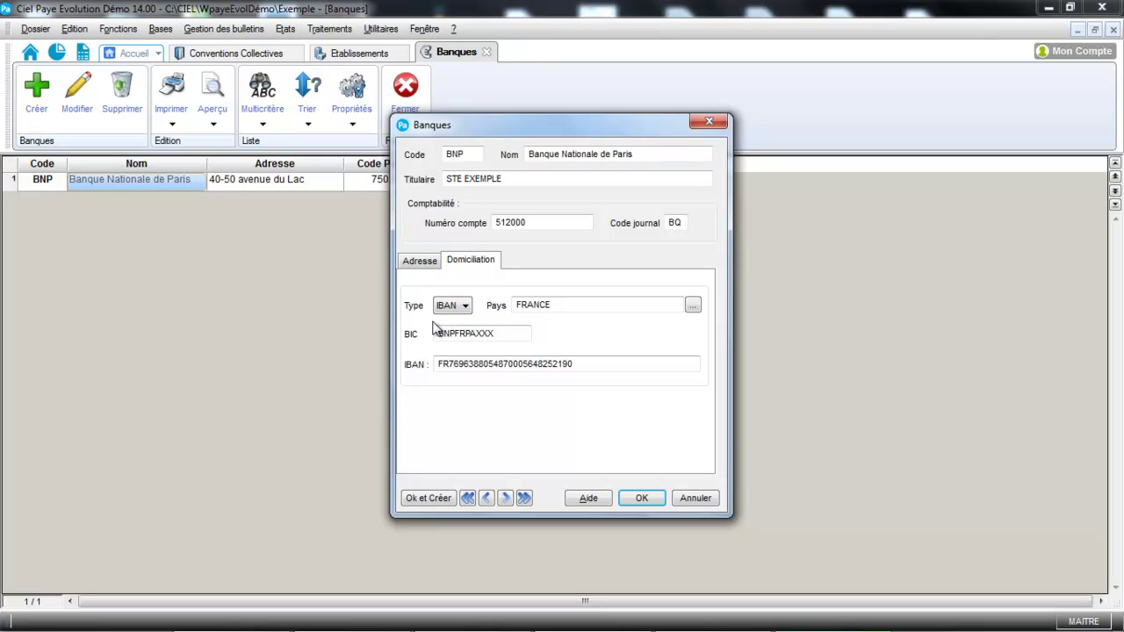
pyautogui.click(644, 498)
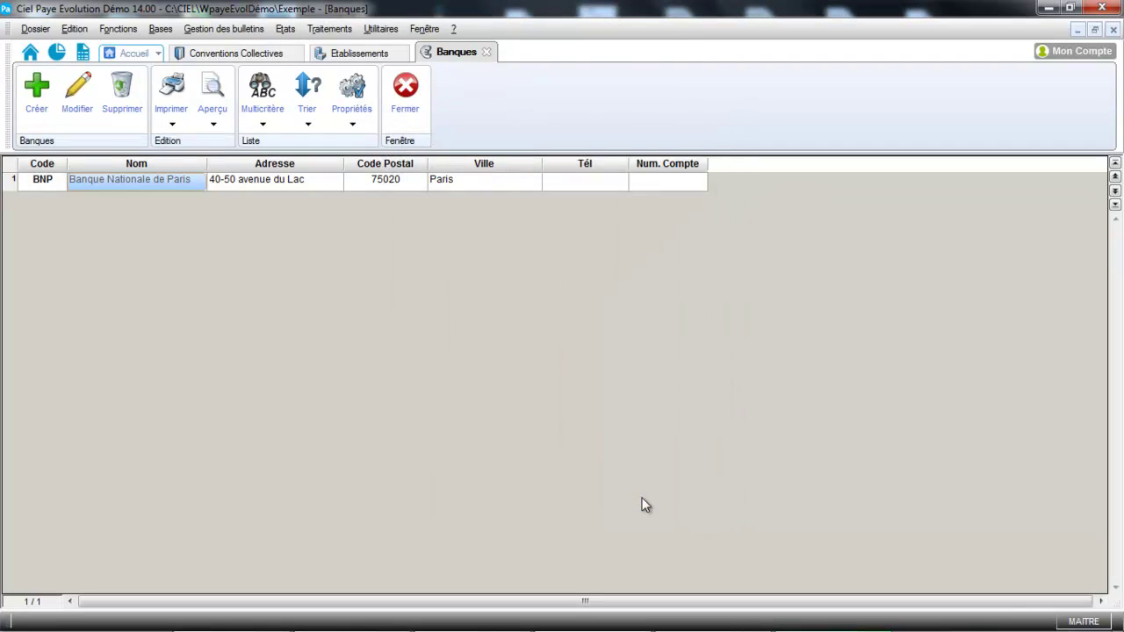
# Display the available payroll base data lists to choose the next one.
pyautogui.click(160, 29)
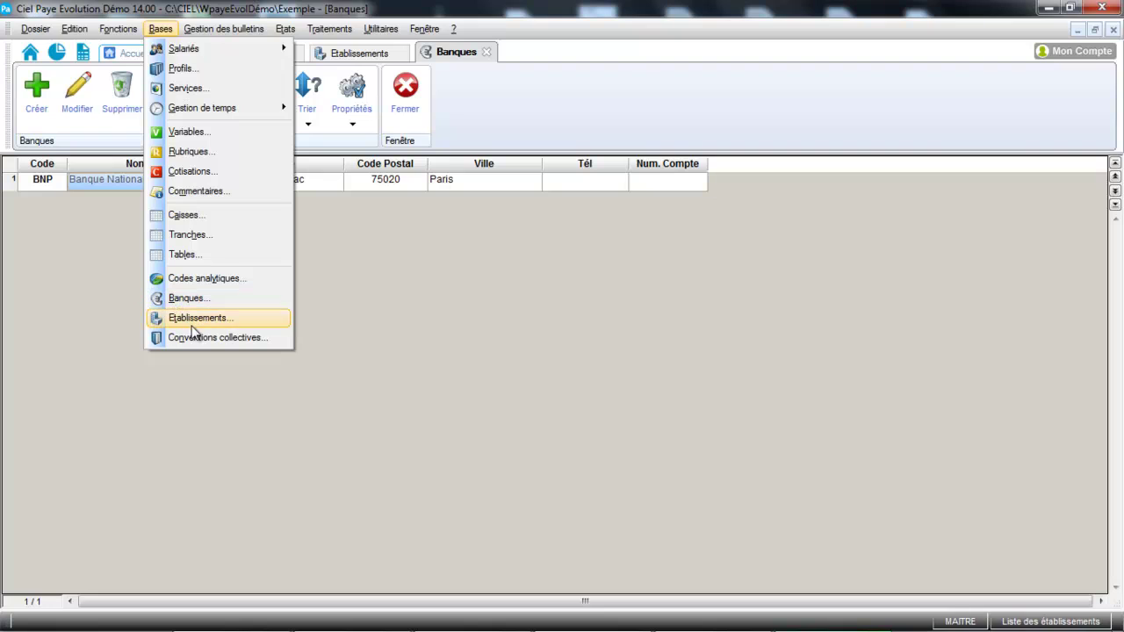